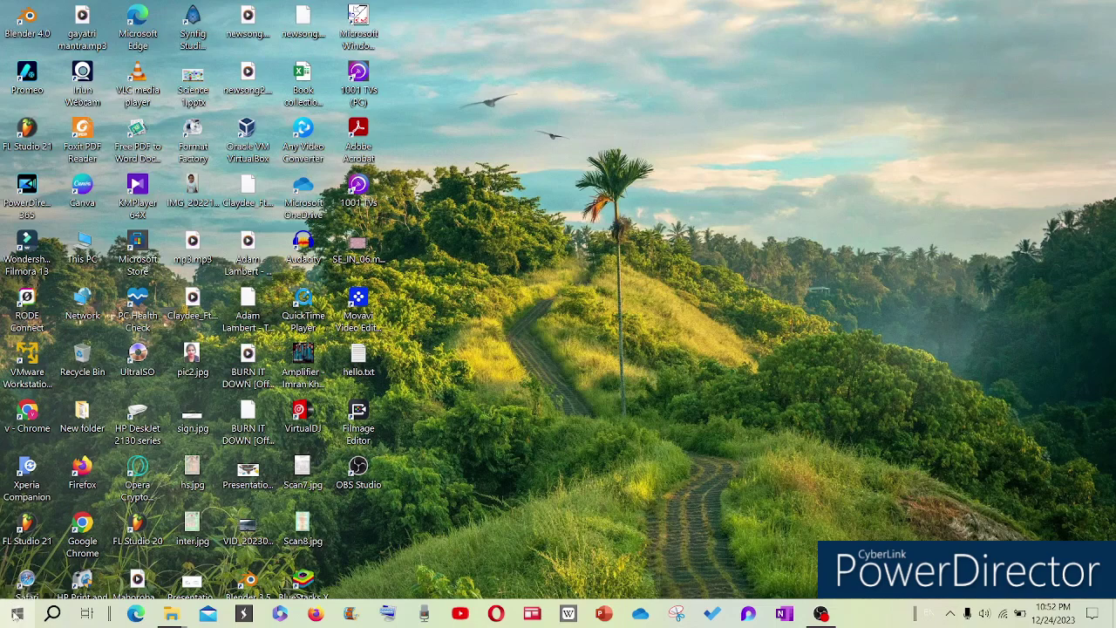
- Open Paint from the Windows Accessories group of installed programs
click(16, 615)
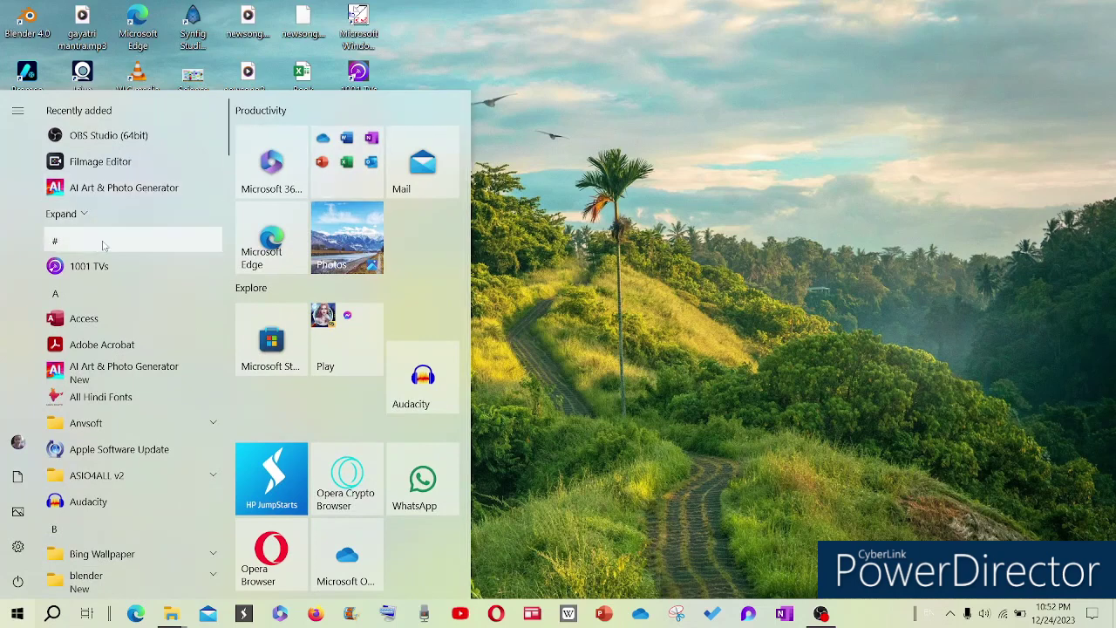
scroll(102, 245, down, 5)
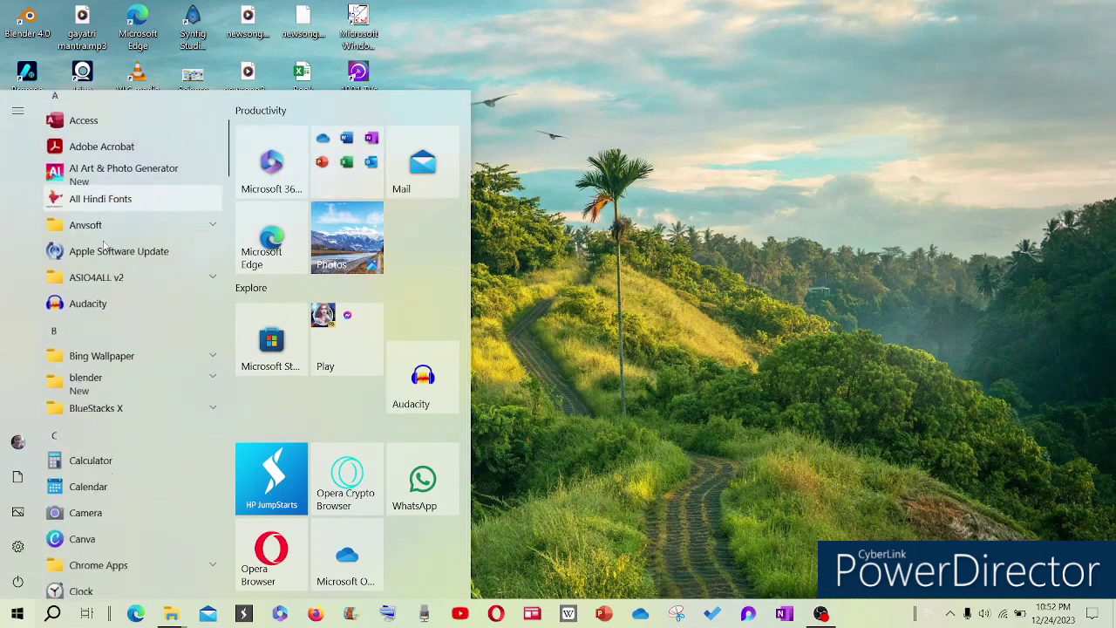
scroll(103, 245, down, 6)
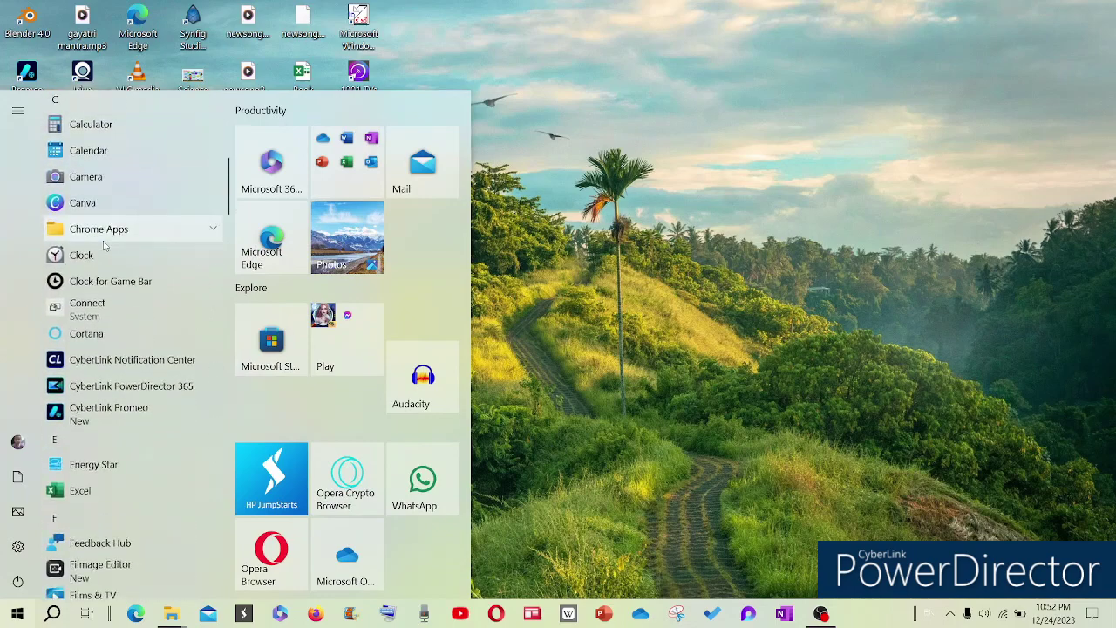
scroll(103, 247, down, 7)
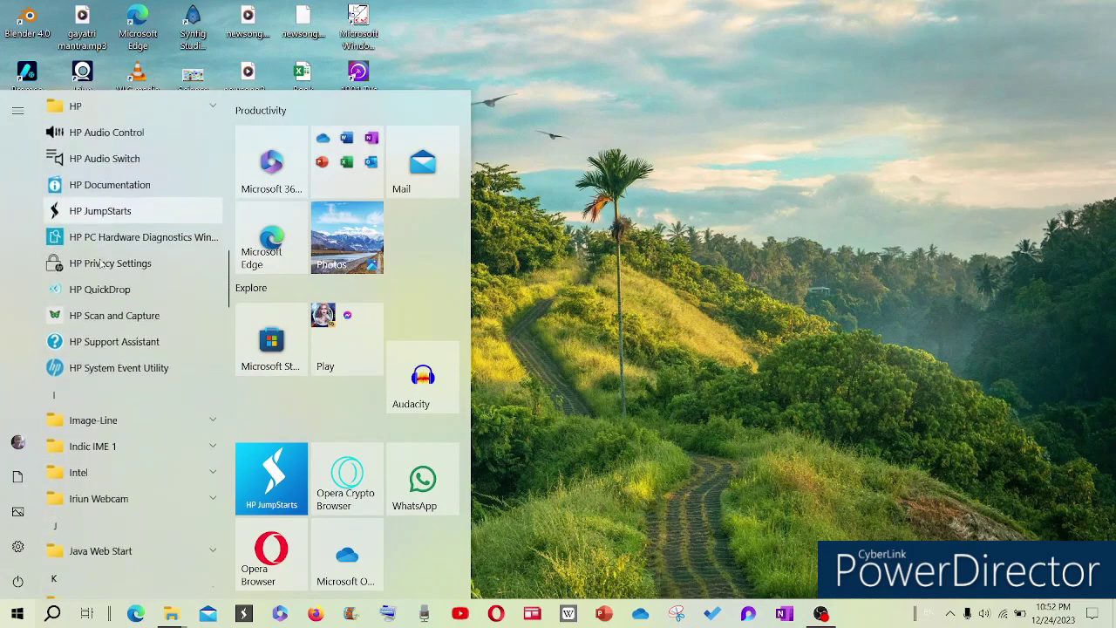
scroll(99, 273, down, 7)
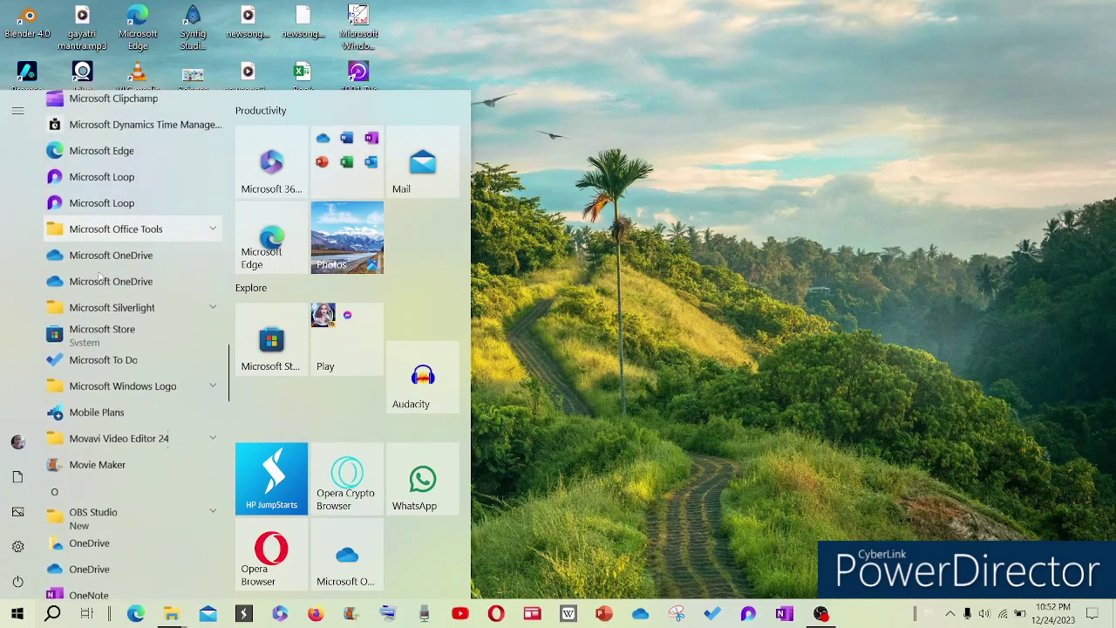
scroll(99, 277, down, 7)
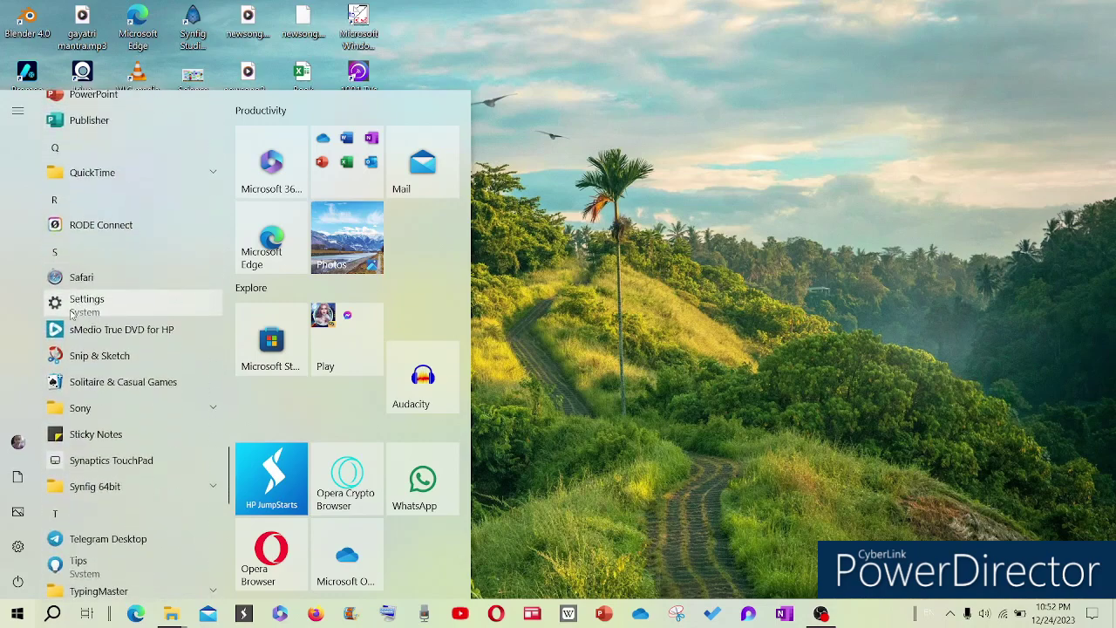
scroll(58, 362, down, 7)
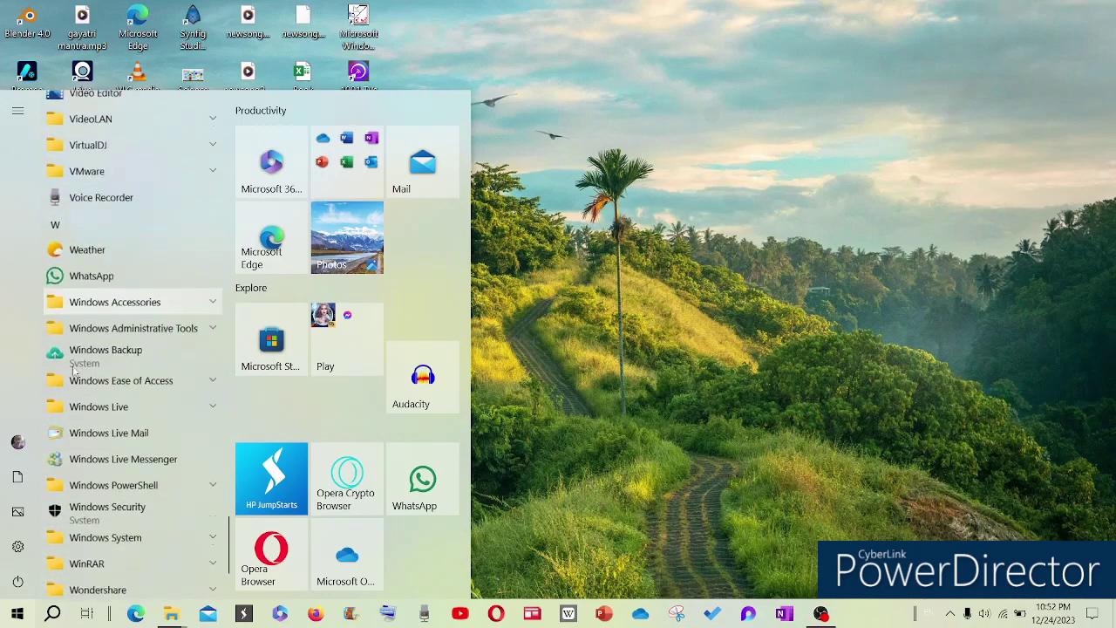
click(129, 245)
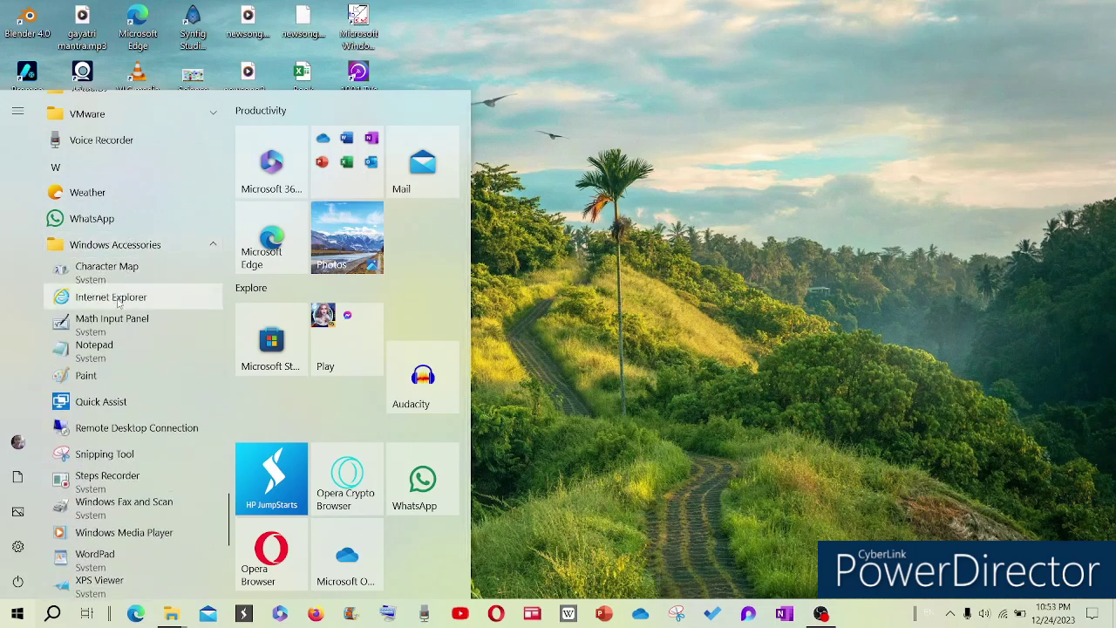
click(96, 383)
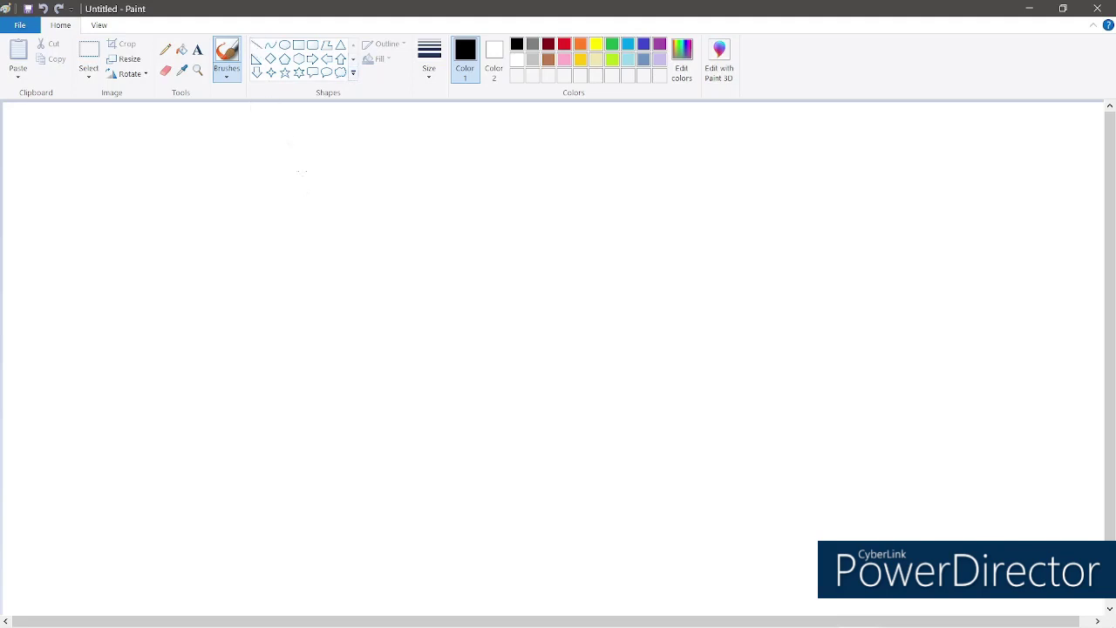
- Draw a black diagonal straight line, shorten it to about half its length, and place it in the canvas's upper-left corner
click(257, 47)
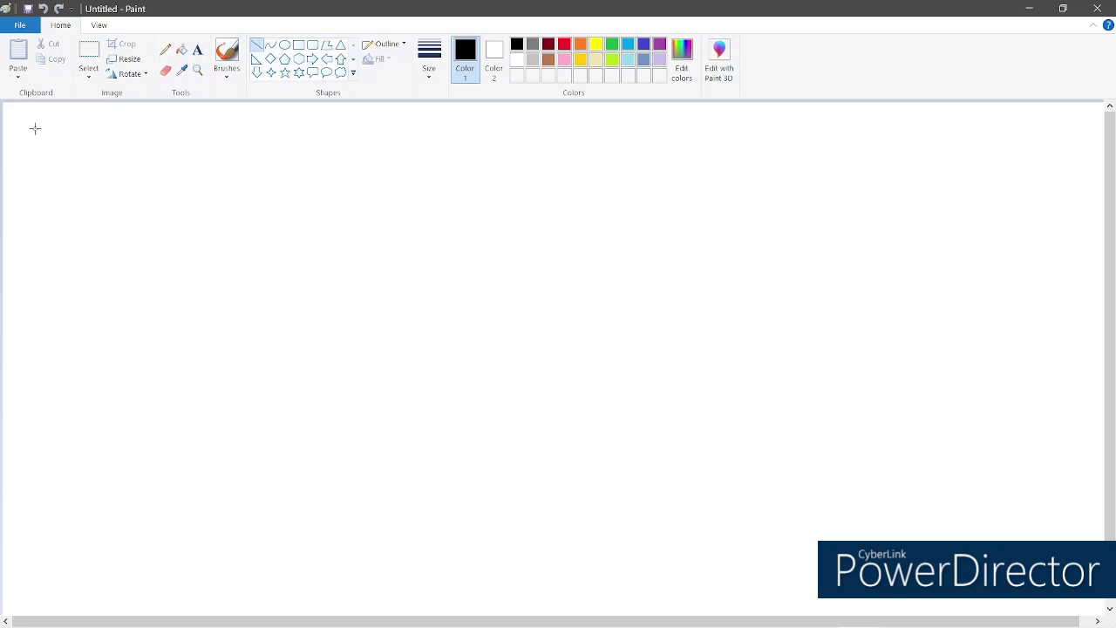
drag(35, 129, 60, 168)
drag(61, 165, 268, 353)
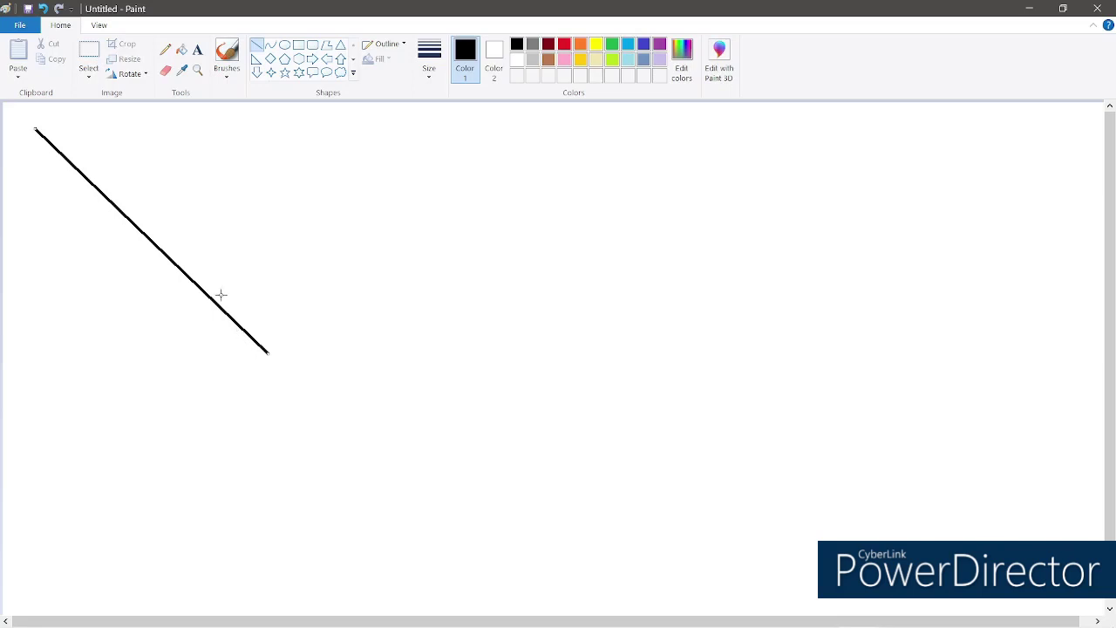
drag(157, 244, 230, 377)
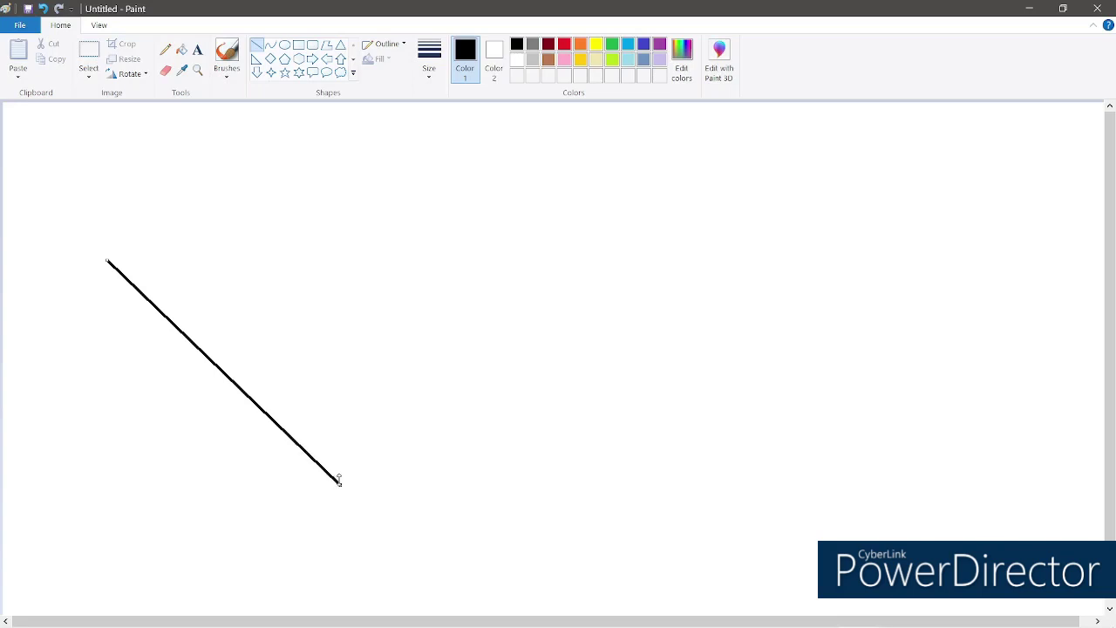
drag(340, 481, 220, 349)
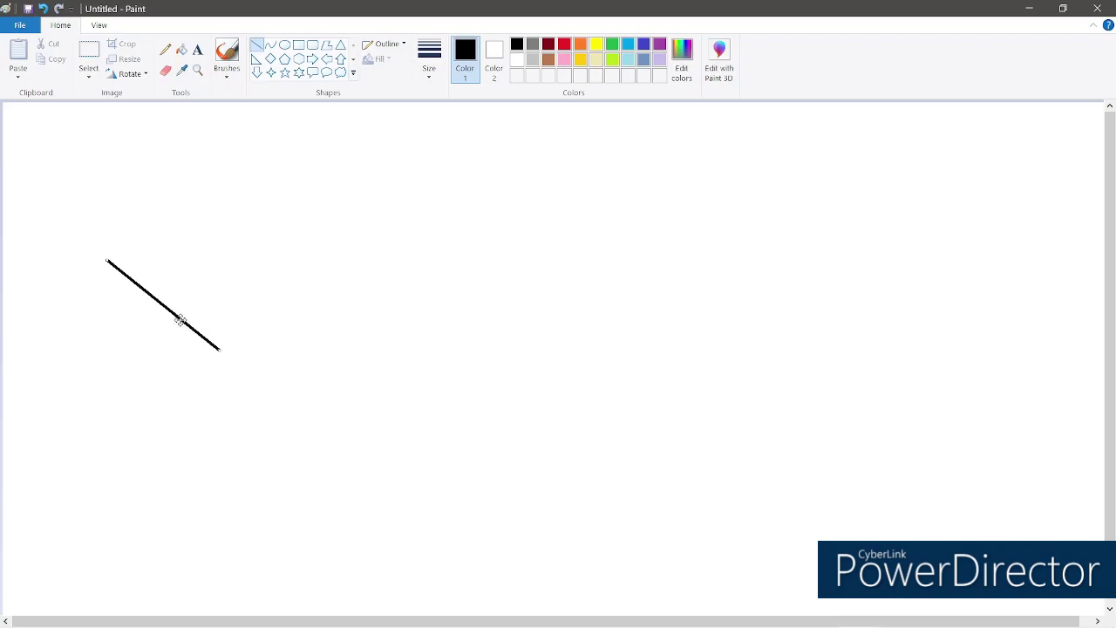
drag(160, 299, 87, 165)
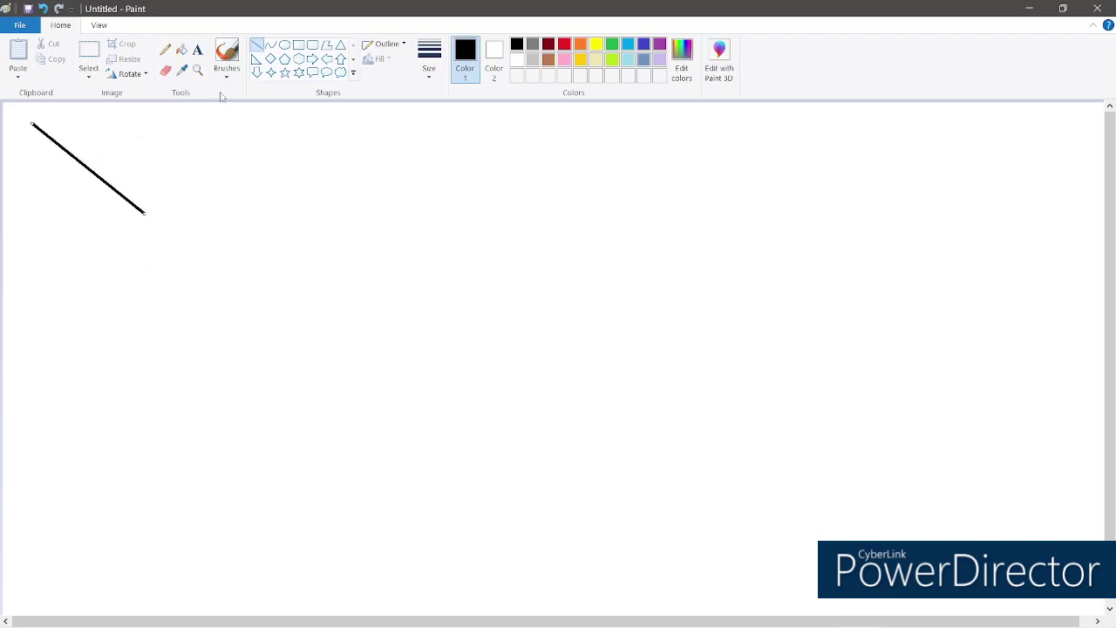
- Draw a curve sagging downward in the middle and place it just right of the diagonal line
click(271, 46)
drag(197, 148, 336, 141)
drag(252, 143, 250, 189)
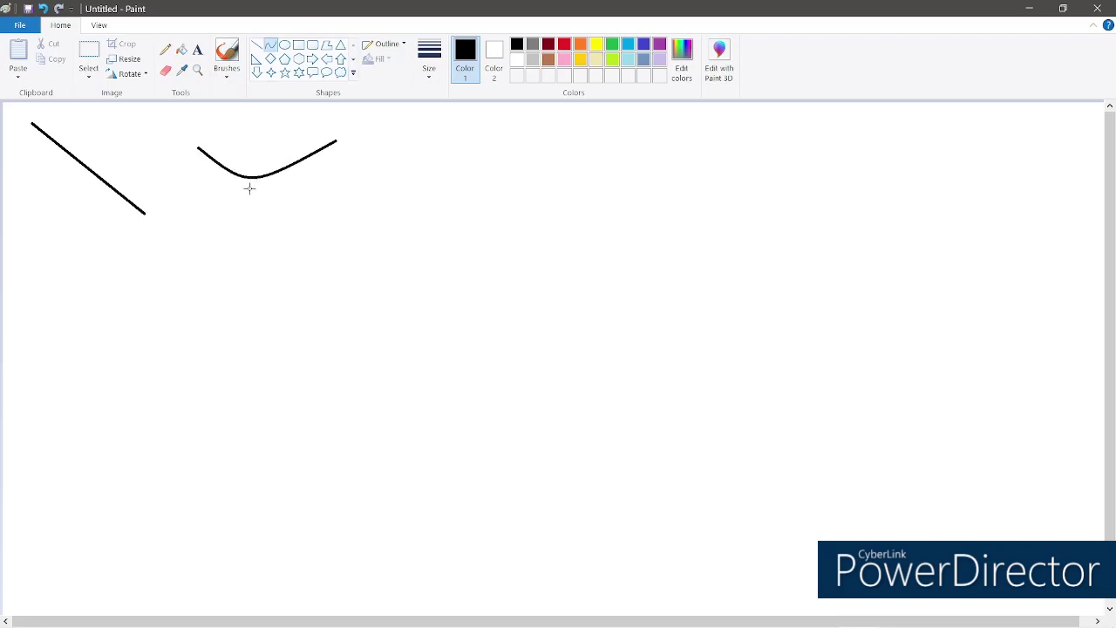
click(293, 164)
drag(293, 164, 225, 156)
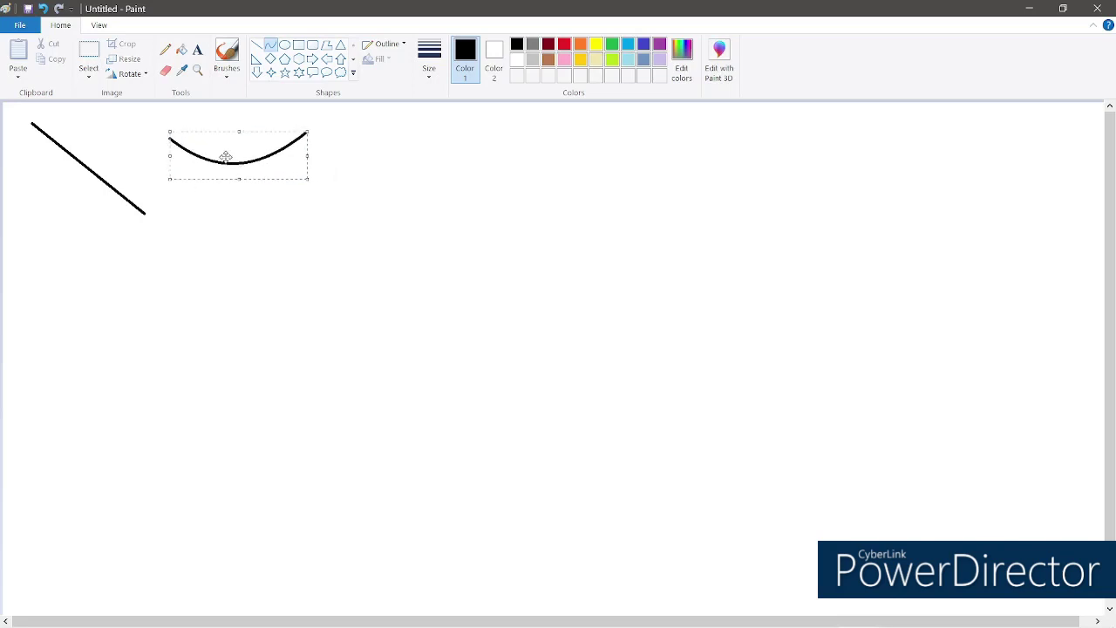
- Draw a near-circular oval and a wider flat oval side by side, right of the curve
click(285, 50)
drag(352, 125, 407, 184)
drag(439, 139, 514, 178)
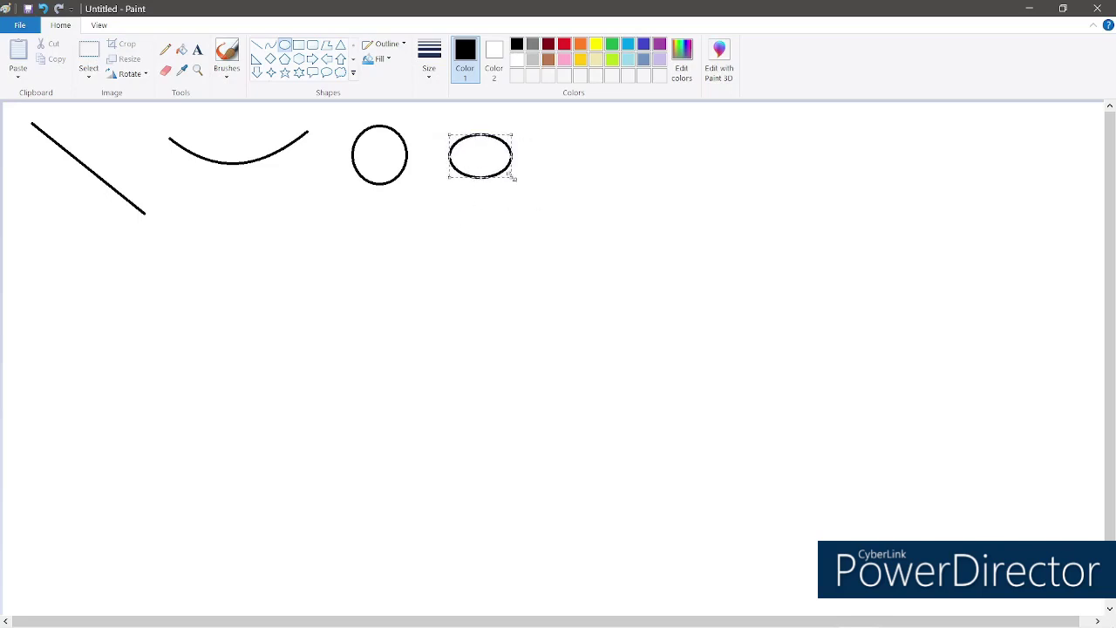
- Add a rectangle and a rounded rectangle to the first row, right of the ovals
click(298, 45)
drag(558, 126, 633, 167)
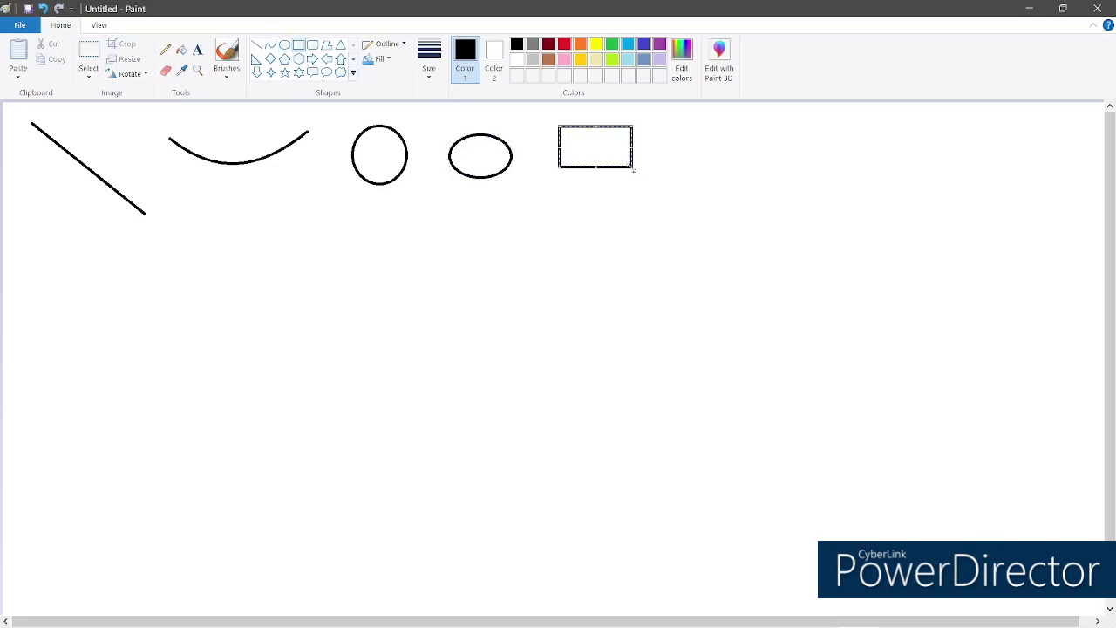
click(313, 44)
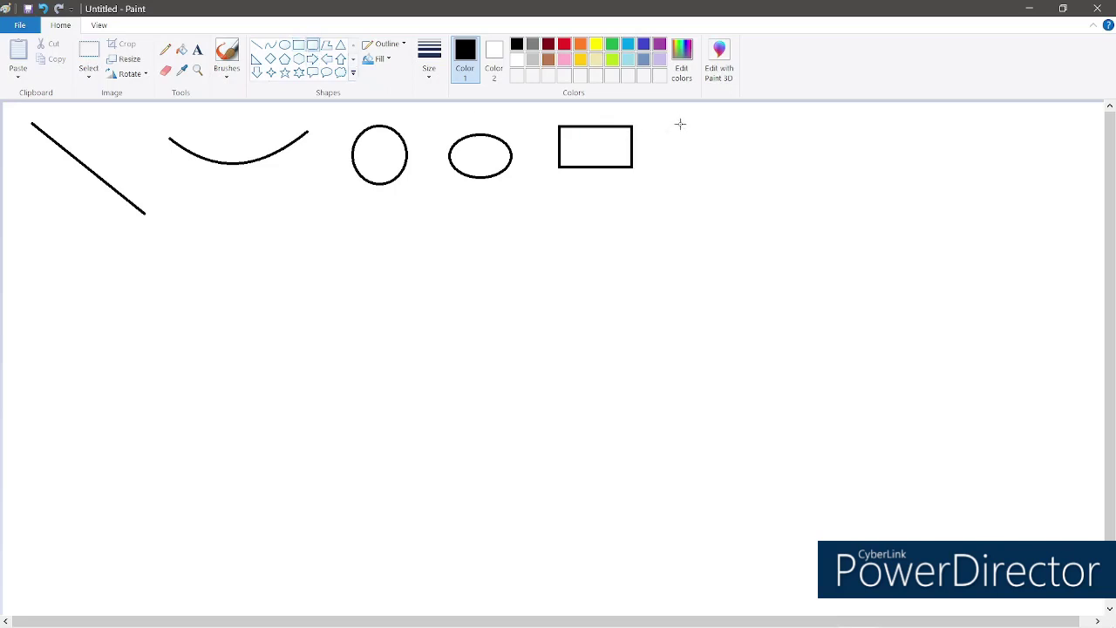
drag(678, 119, 756, 164)
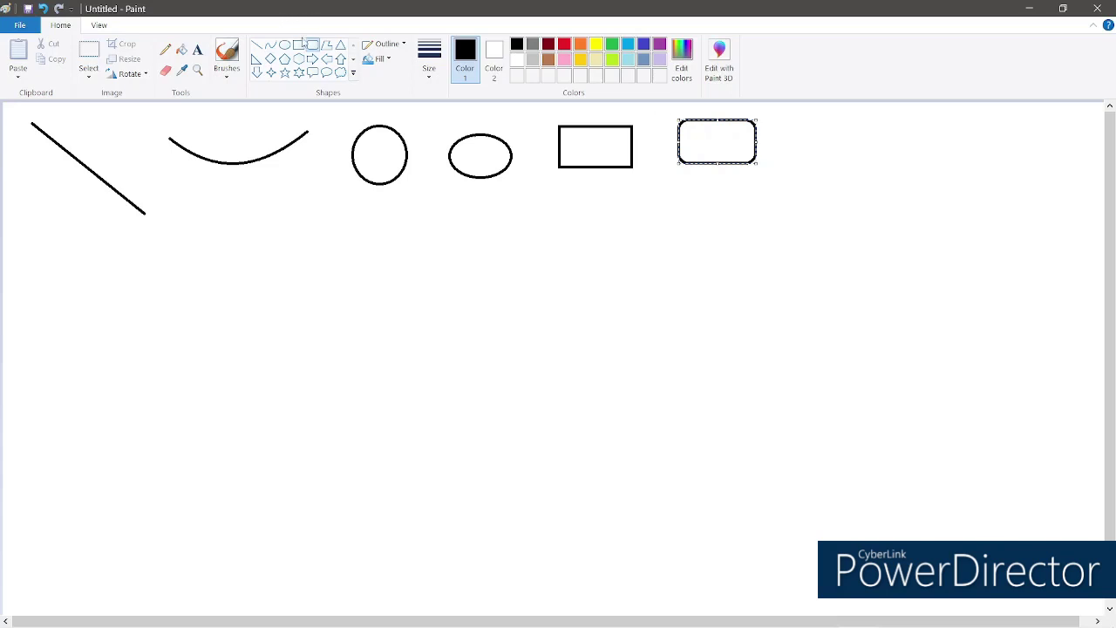
- Draw a closed irregular polygon with a V-shaped notch in its upper side, right of the rounded rectangle
click(326, 45)
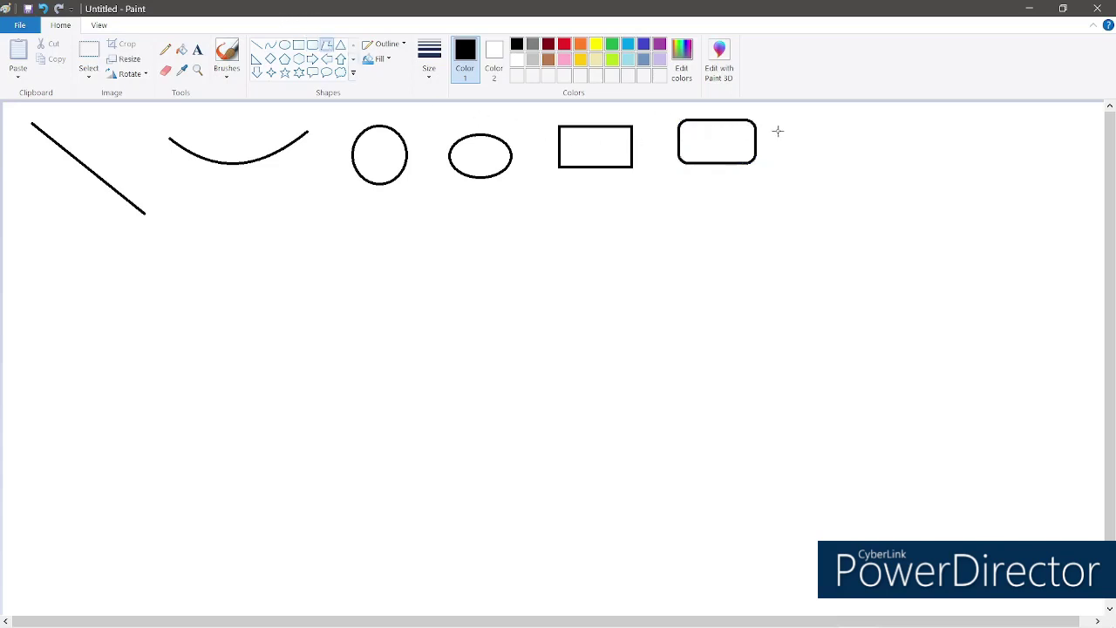
drag(803, 120, 835, 153)
click(839, 114)
drag(841, 114, 799, 117)
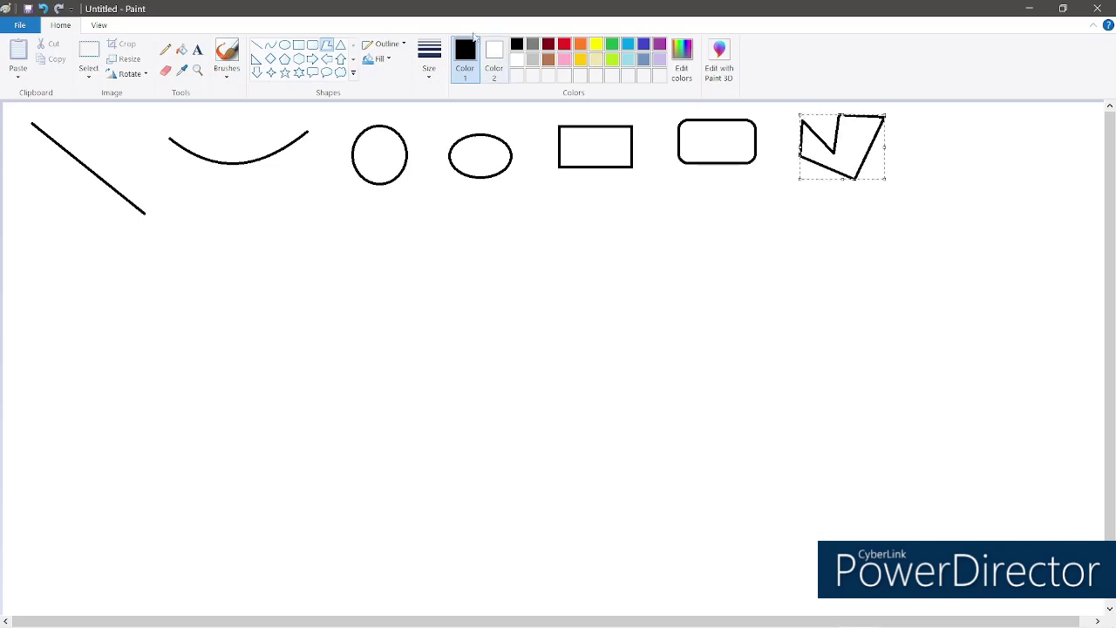
- Draw a triangle at the end of the first row and a right triangle below the diagonal line
click(341, 45)
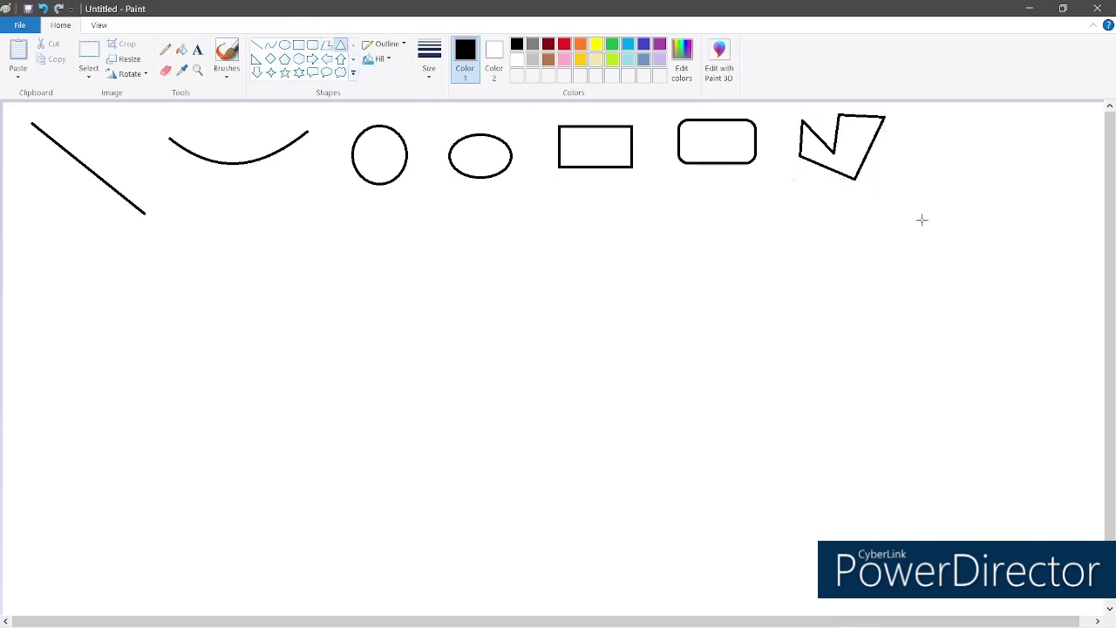
drag(922, 120, 1020, 197)
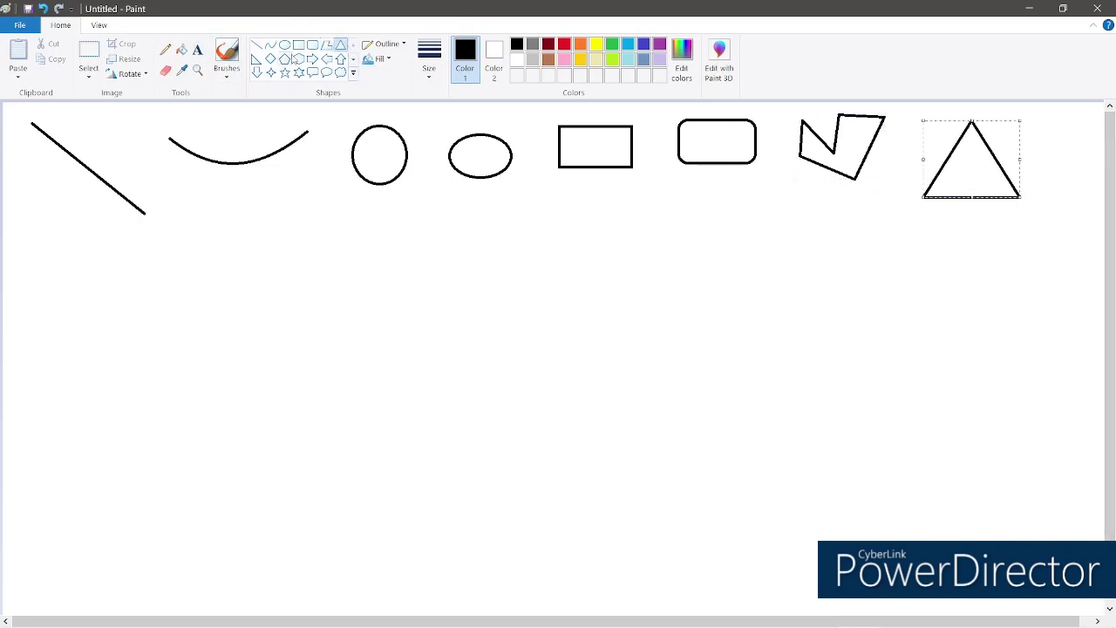
click(256, 58)
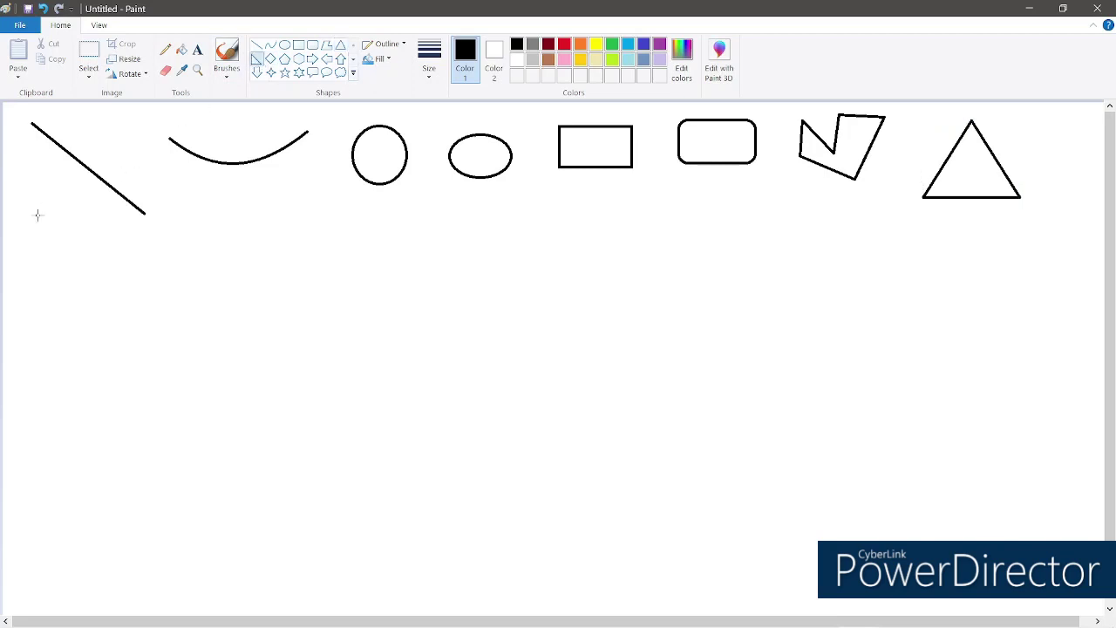
drag(33, 238, 105, 292)
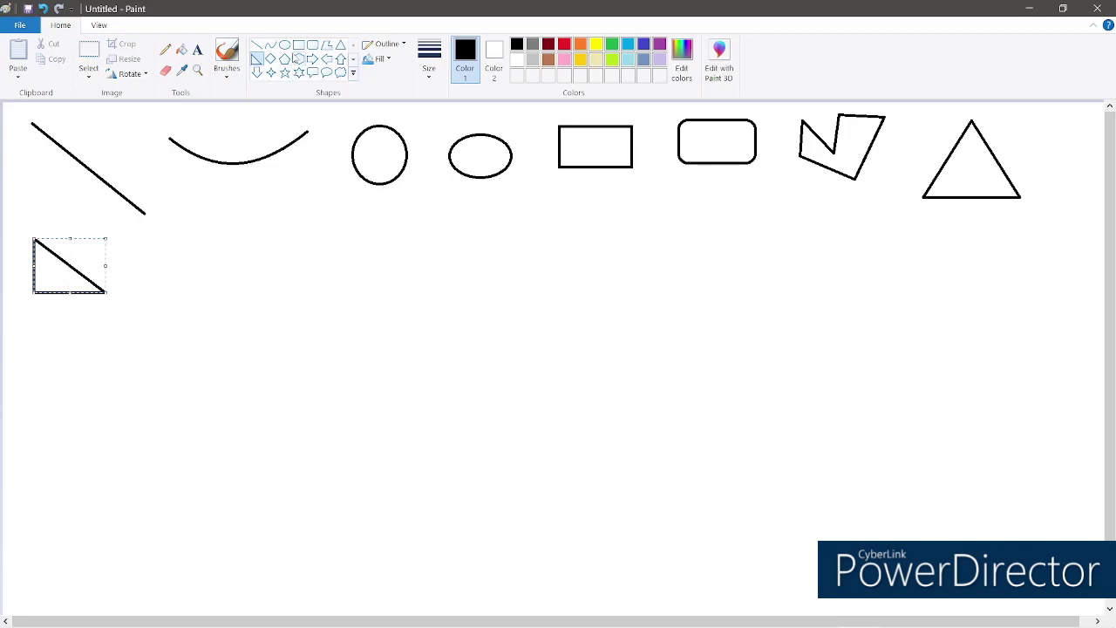
- Add a diamond and a pentagon to the second row, right of the right triangle
click(271, 58)
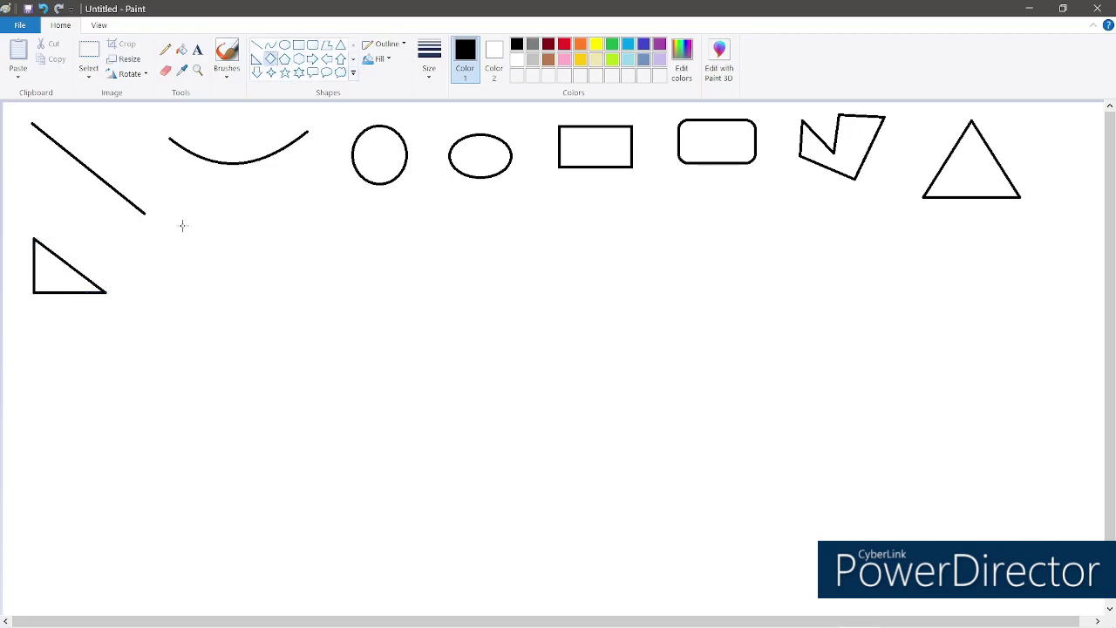
drag(180, 220, 269, 283)
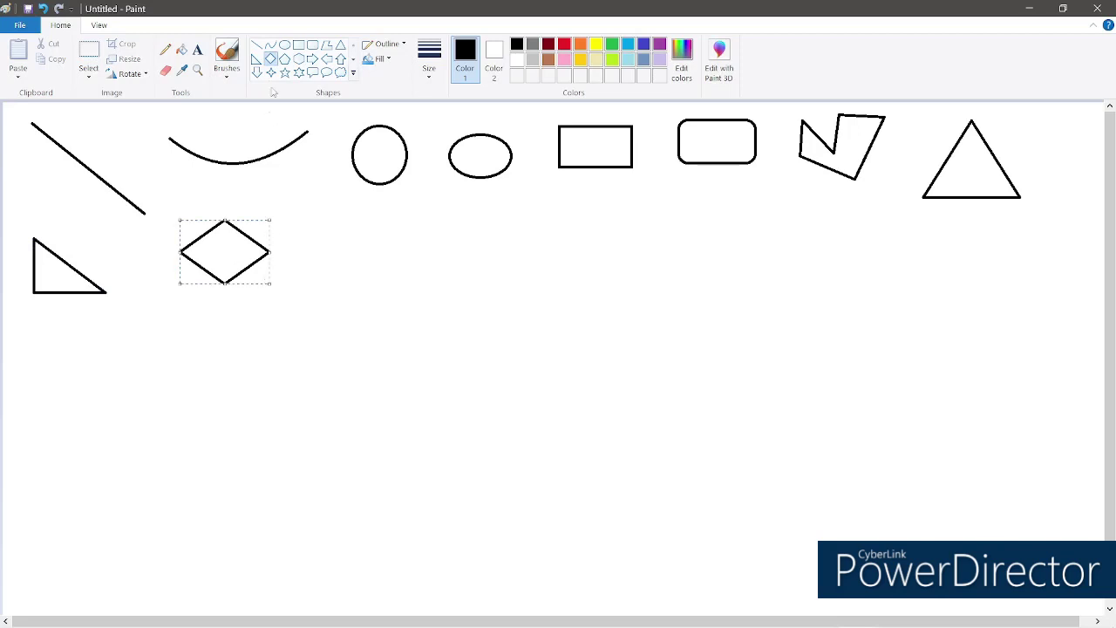
click(284, 58)
drag(319, 211, 404, 282)
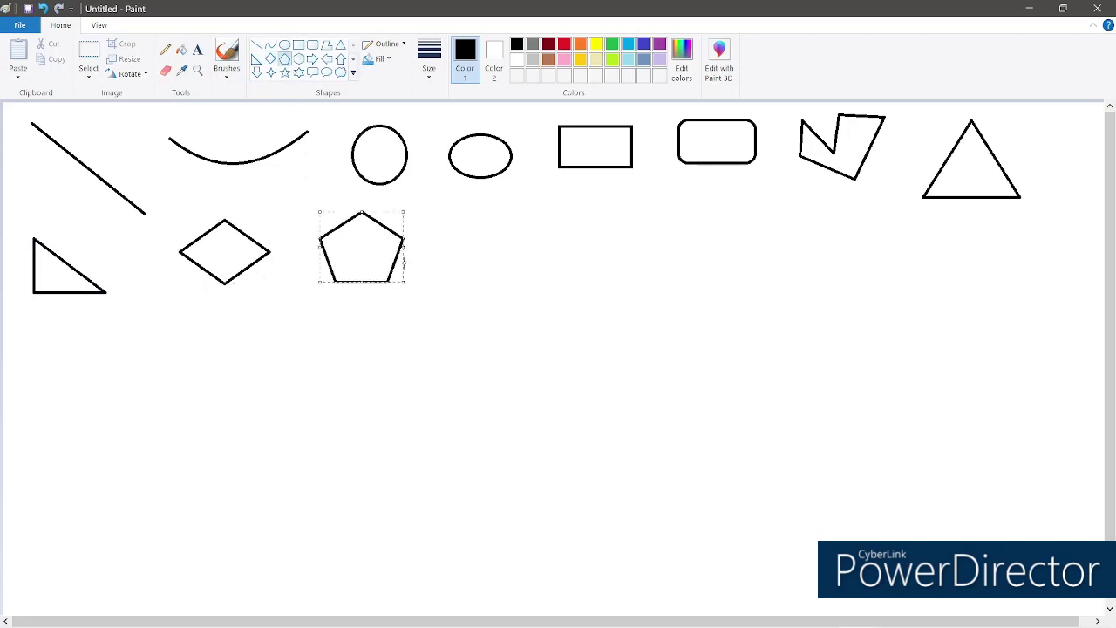
- Add a hexagon and a right-pointing block arrow to the second row, right of the pentagon
click(298, 58)
drag(453, 220, 521, 281)
click(312, 60)
drag(578, 223, 685, 279)
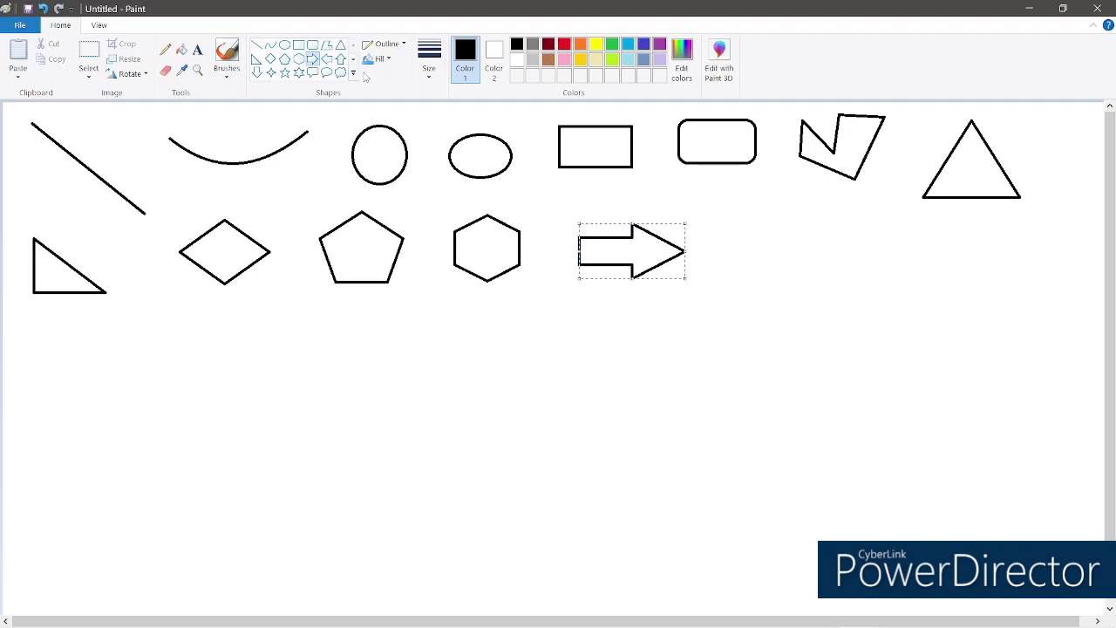
- Finish the second row with a left-pointing block arrow and an up-pointing block arrow beneath the triangle
click(326, 58)
drag(739, 218, 843, 276)
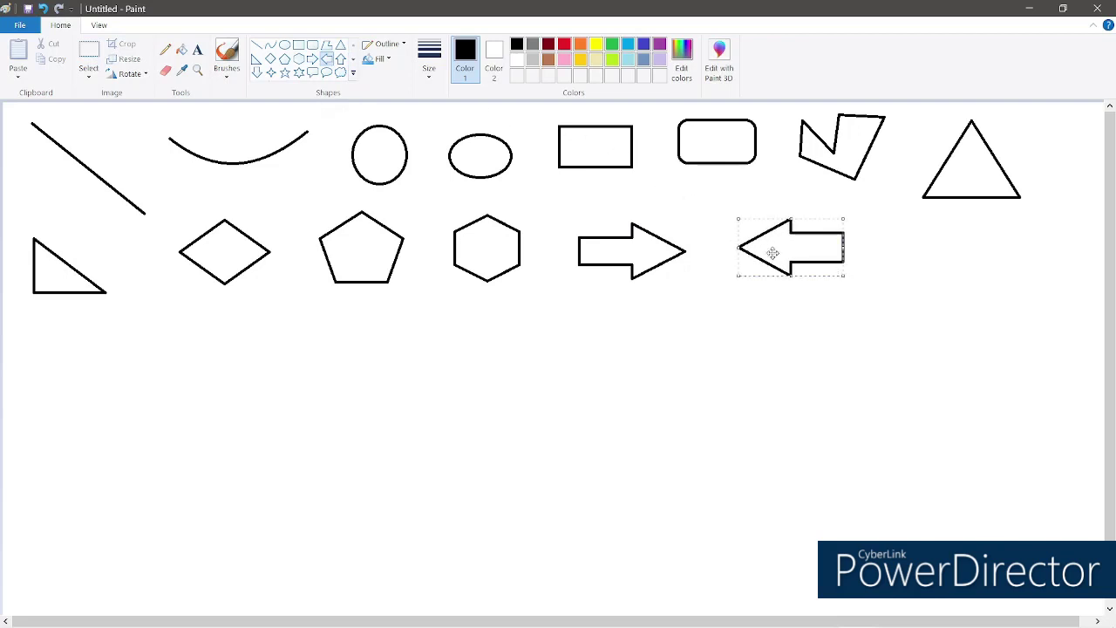
click(341, 59)
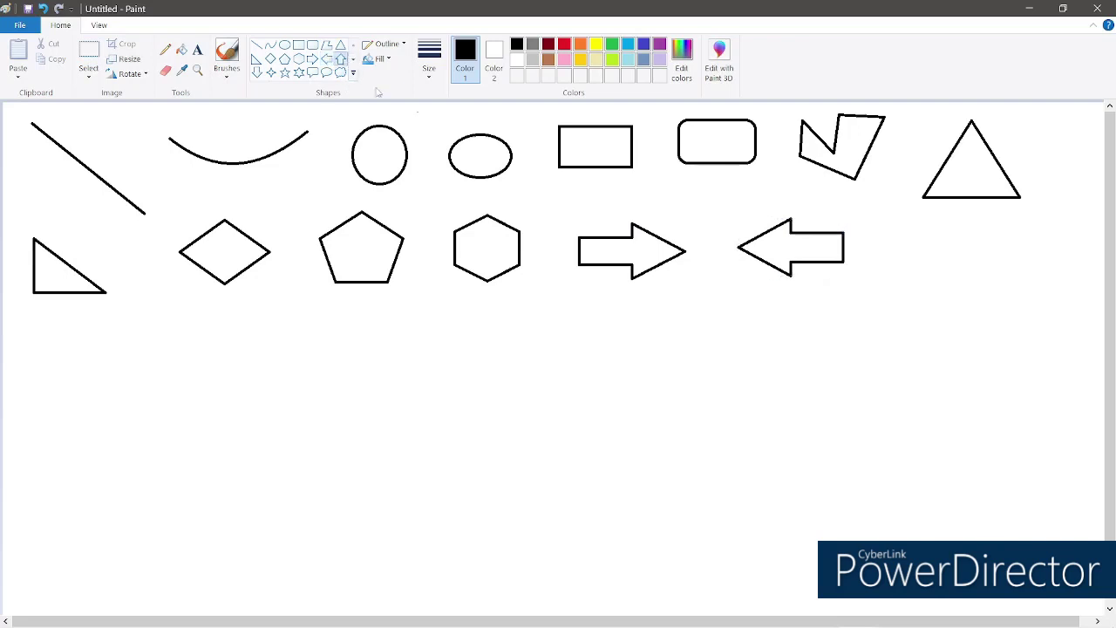
drag(916, 228, 986, 330)
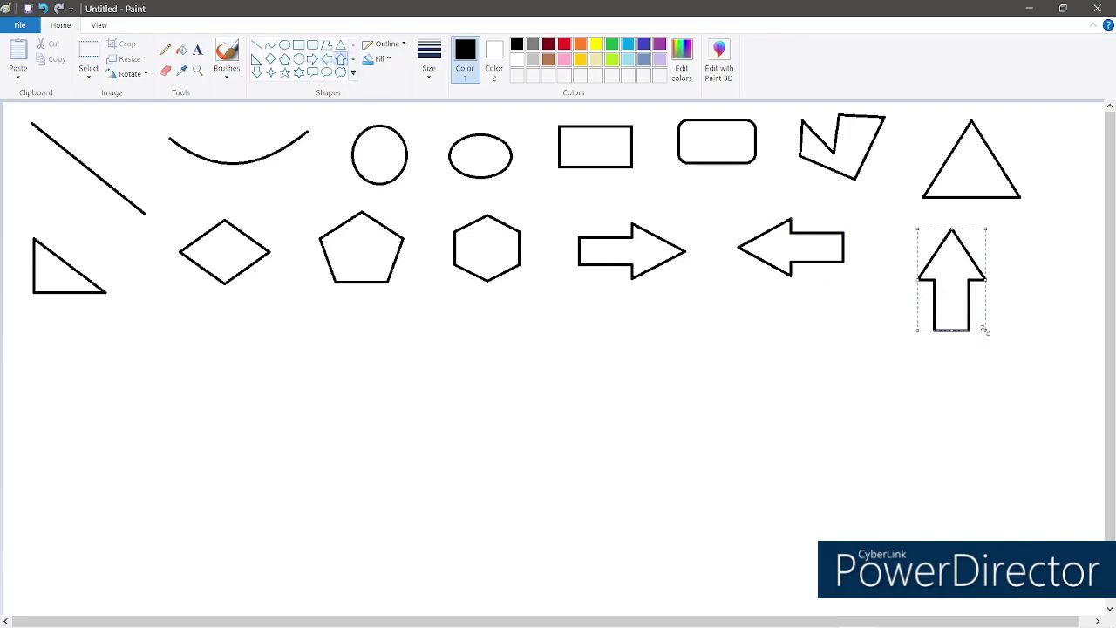
- Start a third row with a down-pointing block arrow under the right triangle and a four-point star beside it
click(256, 73)
drag(30, 336, 102, 433)
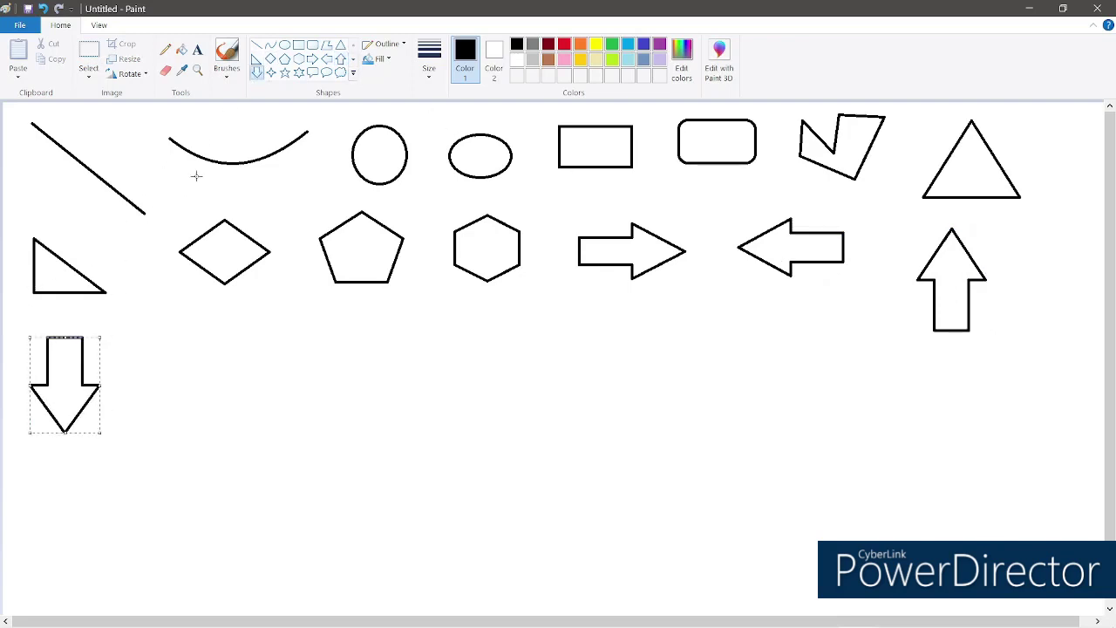
click(271, 72)
drag(143, 336, 241, 427)
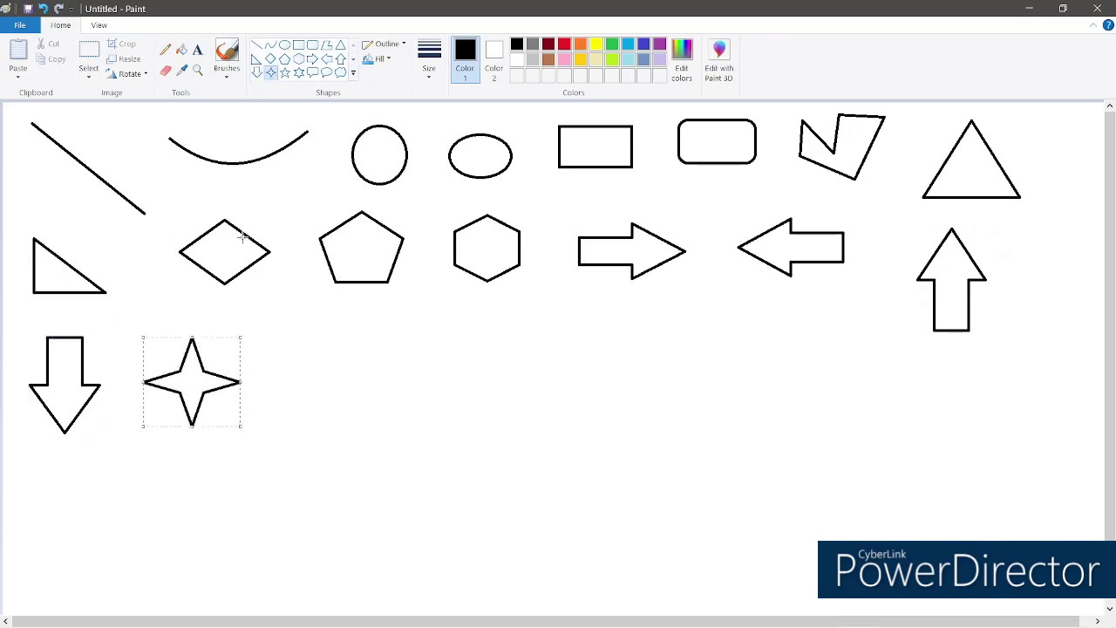
- Add a five-point star and a six-point star to the third row, right of the four-point star
click(285, 72)
drag(279, 339, 355, 420)
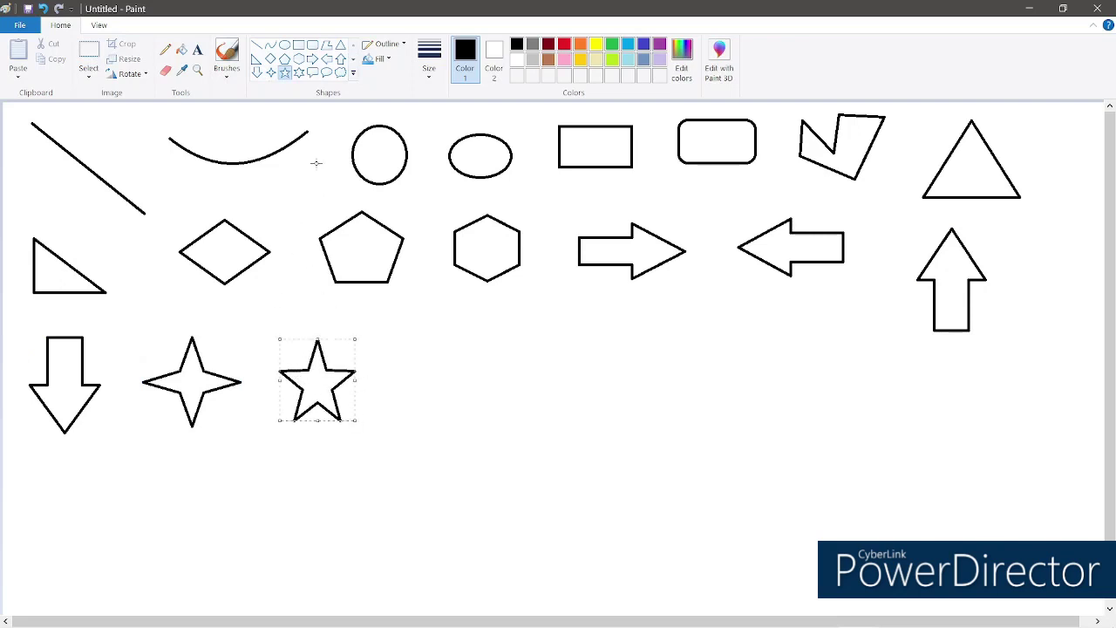
click(299, 72)
drag(421, 337, 504, 419)
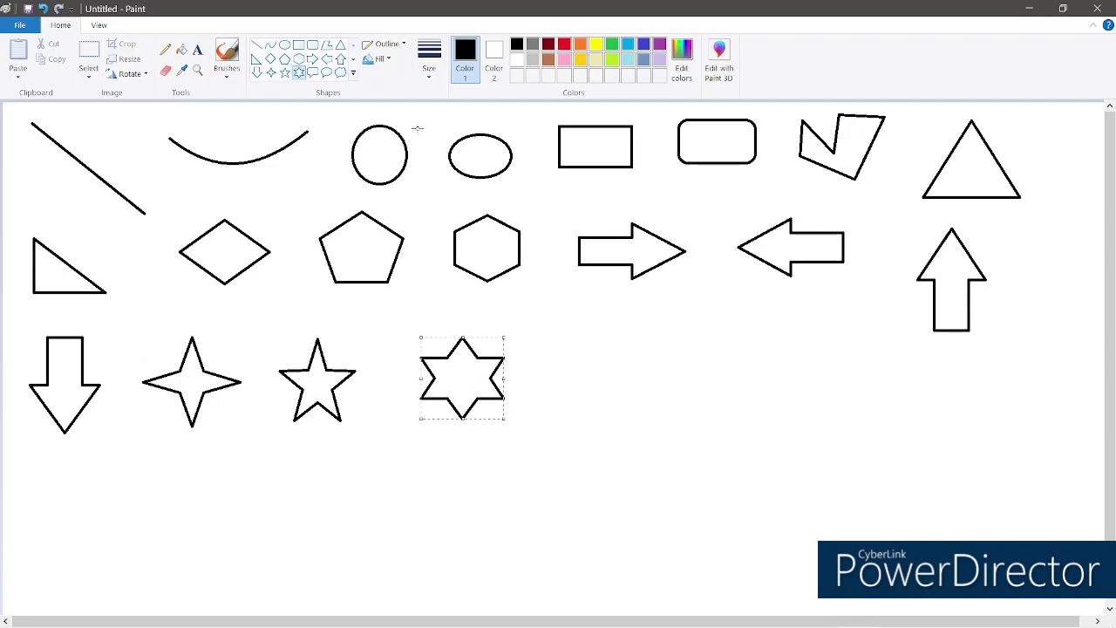
- Complete the third row with a rounded rectangular callout, an oval callout and a cloud callout, right of the six-point star
click(314, 74)
drag(556, 330, 655, 395)
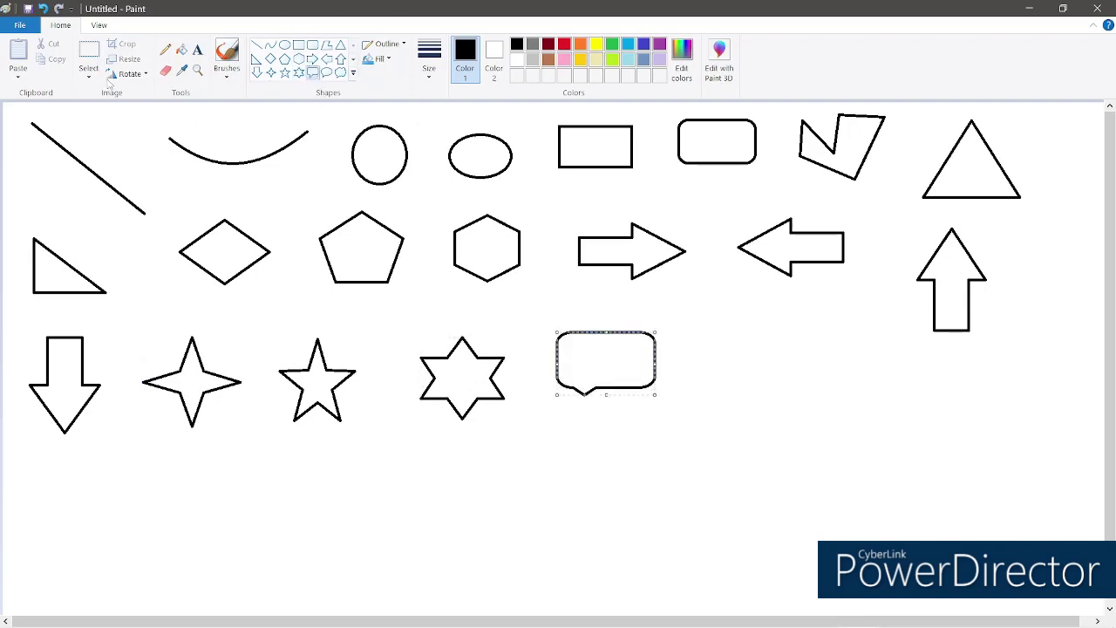
click(327, 73)
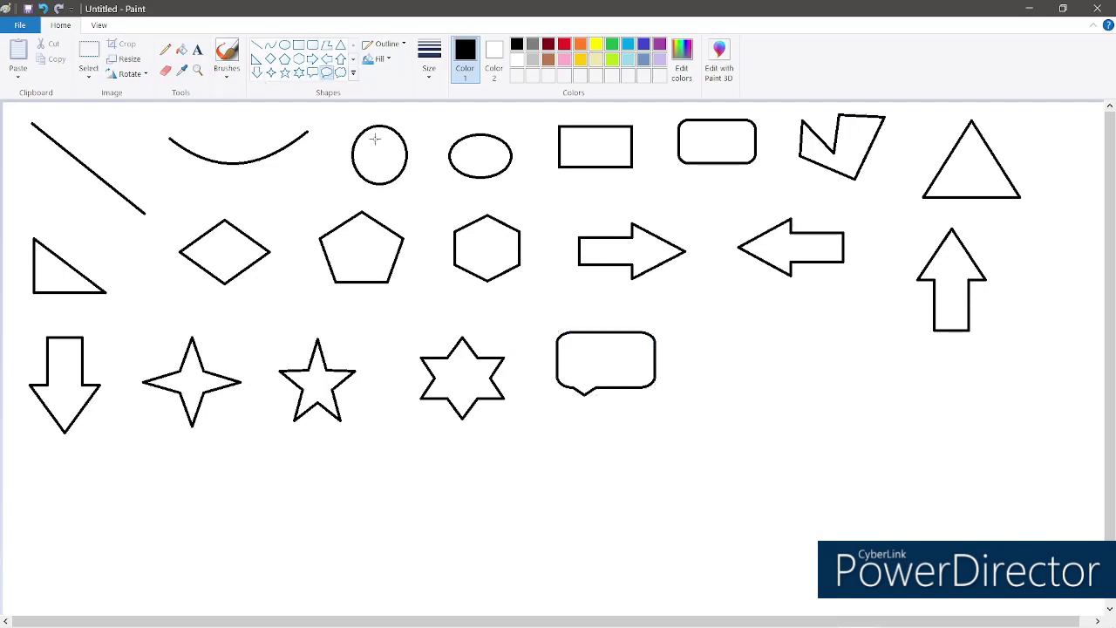
drag(688, 336, 790, 392)
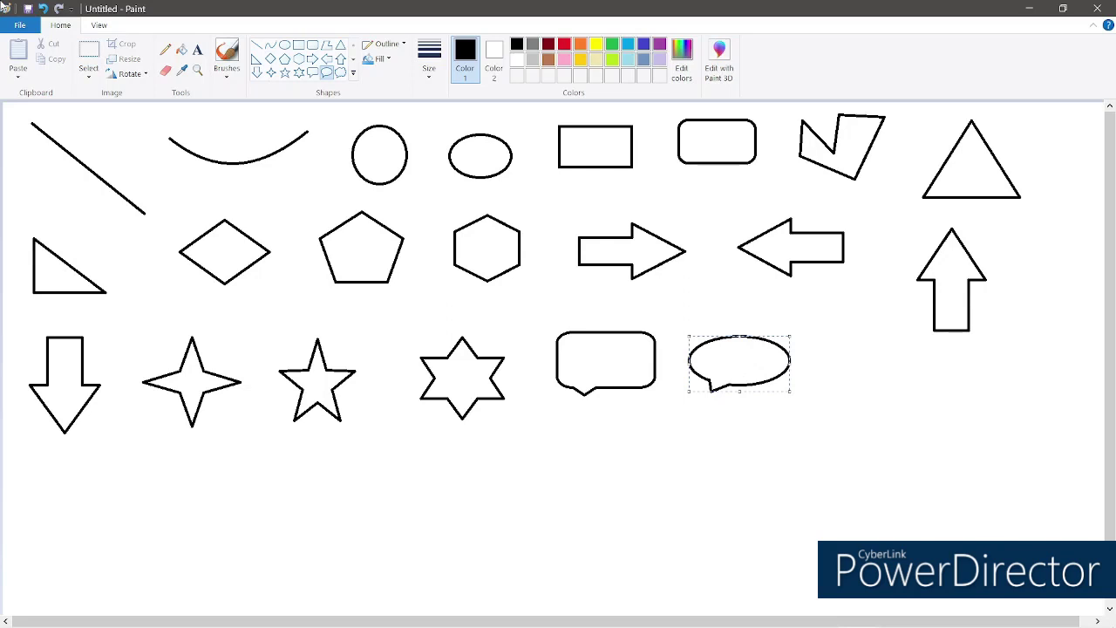
click(340, 73)
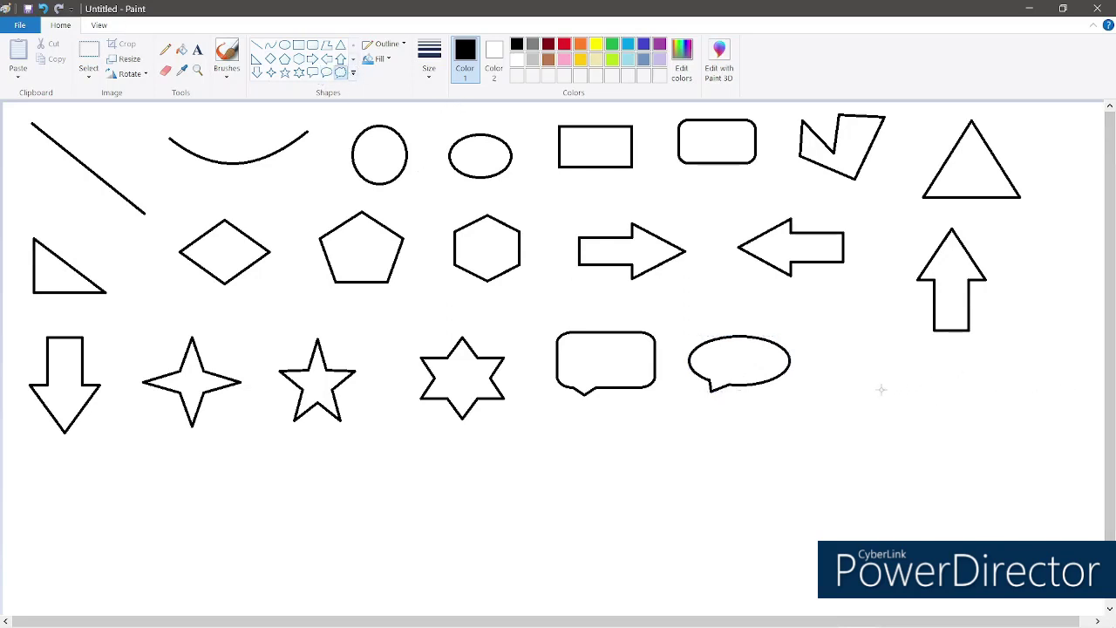
drag(841, 365, 990, 446)
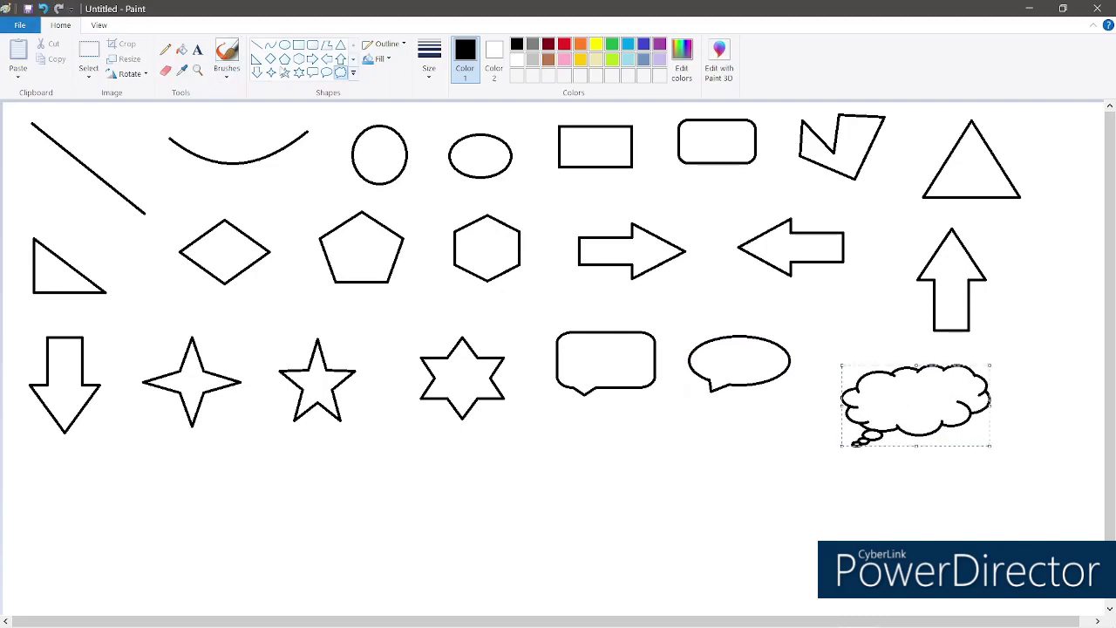
- Start a fourth row with a heart under the down-pointing block arrow and a lightning bolt beside it
click(354, 75)
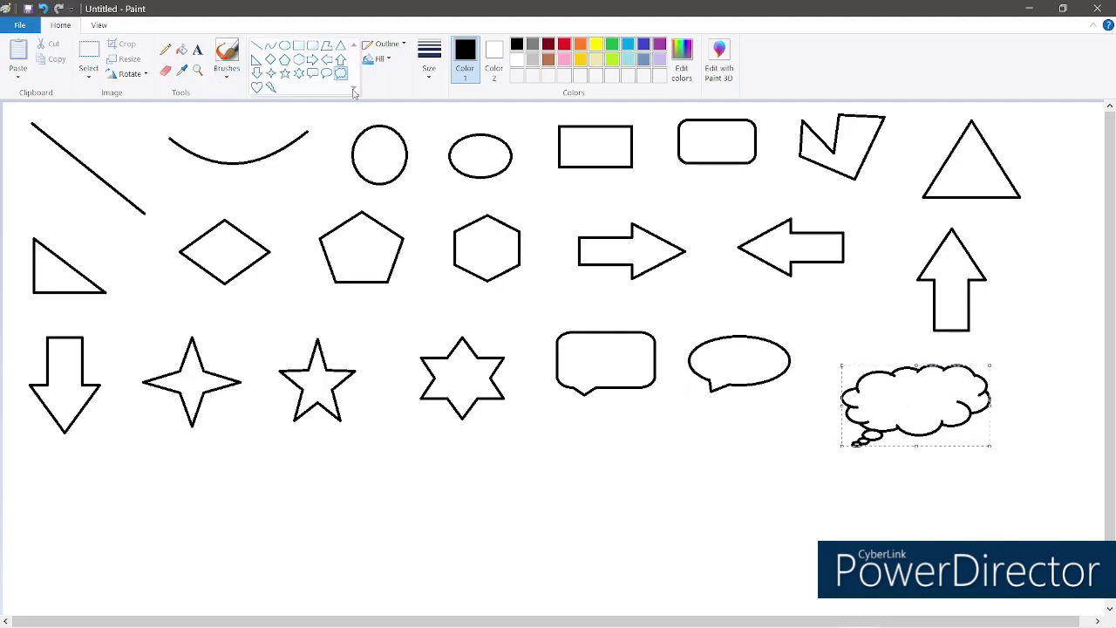
click(257, 88)
drag(39, 484, 113, 552)
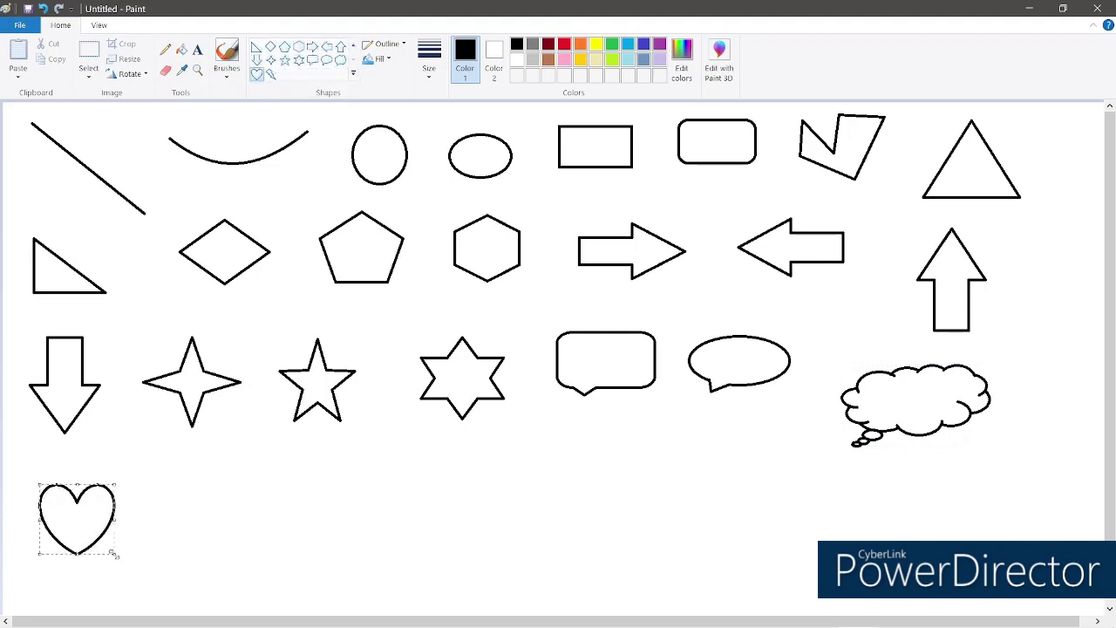
click(272, 74)
drag(182, 487, 278, 558)
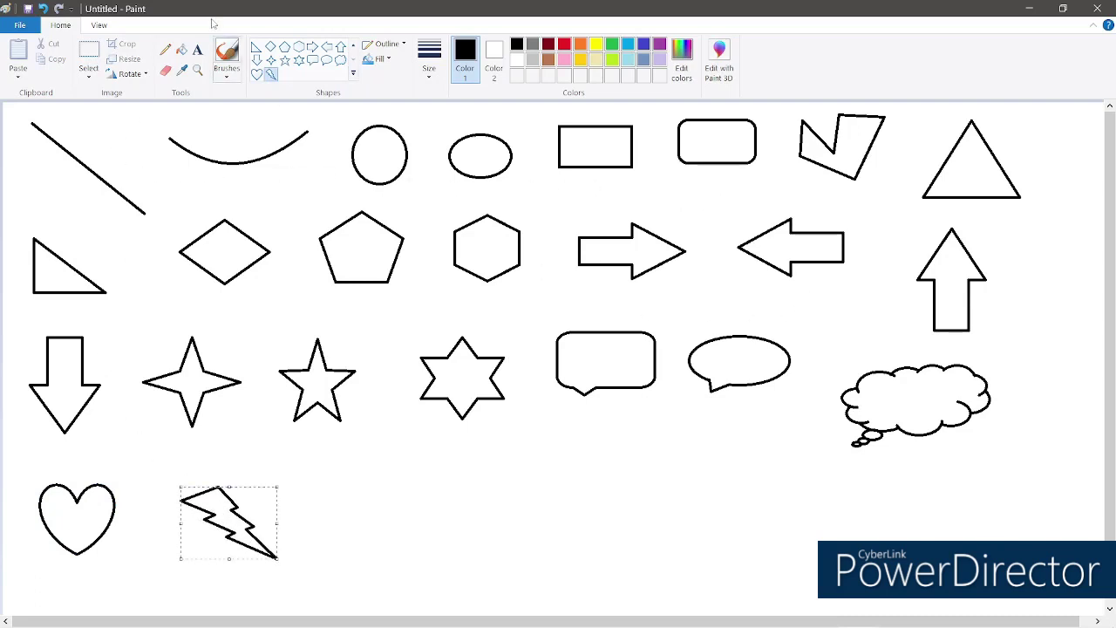
- Draw a diagonal straight line sloping down to the right, beside the lightning bolt in the fourth row
click(353, 44)
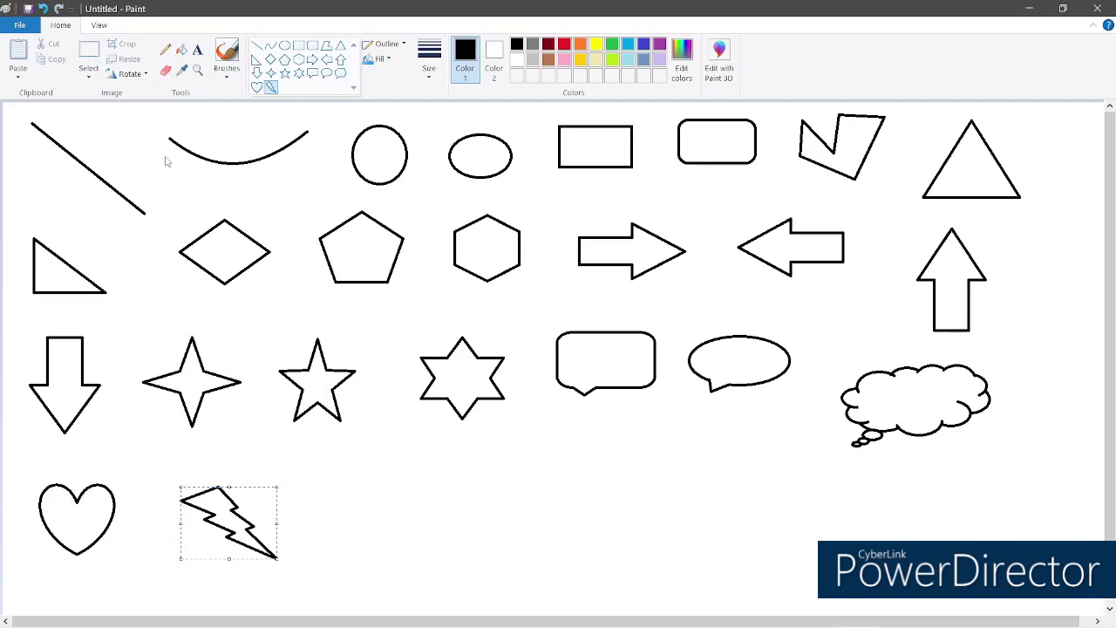
click(259, 46)
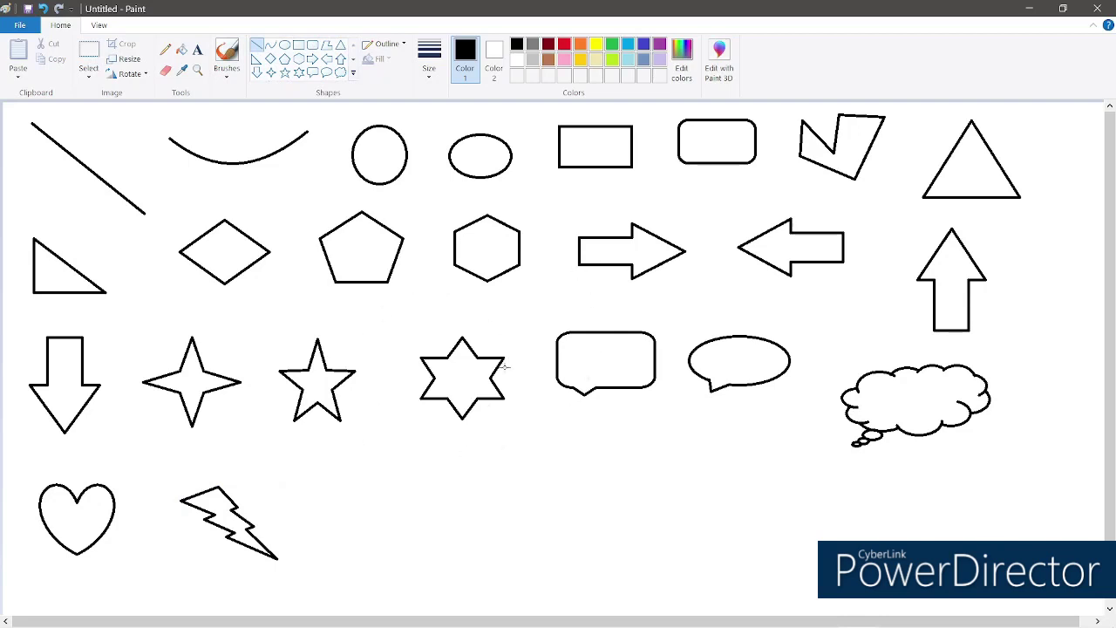
drag(328, 463, 422, 541)
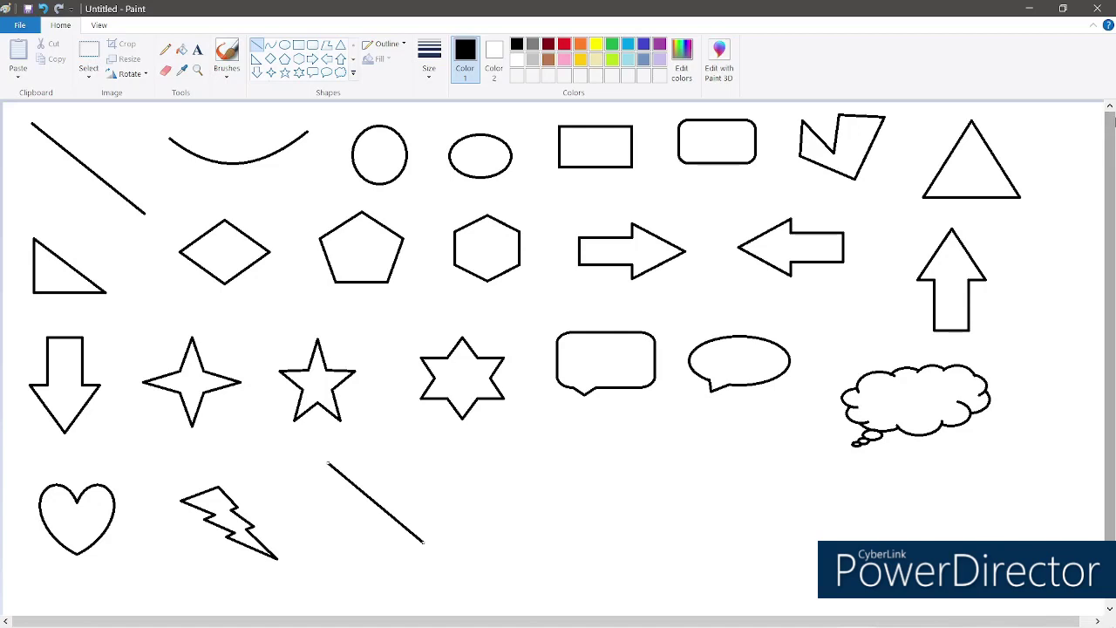
- Close Paint without saving the untitled drawing
click(1096, 9)
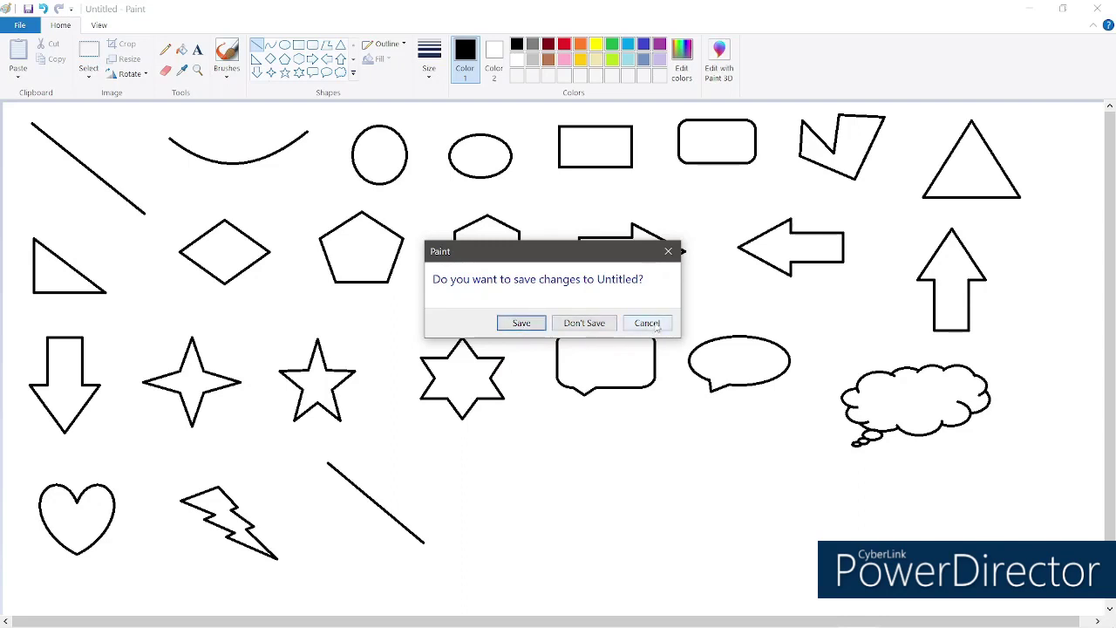
click(584, 323)
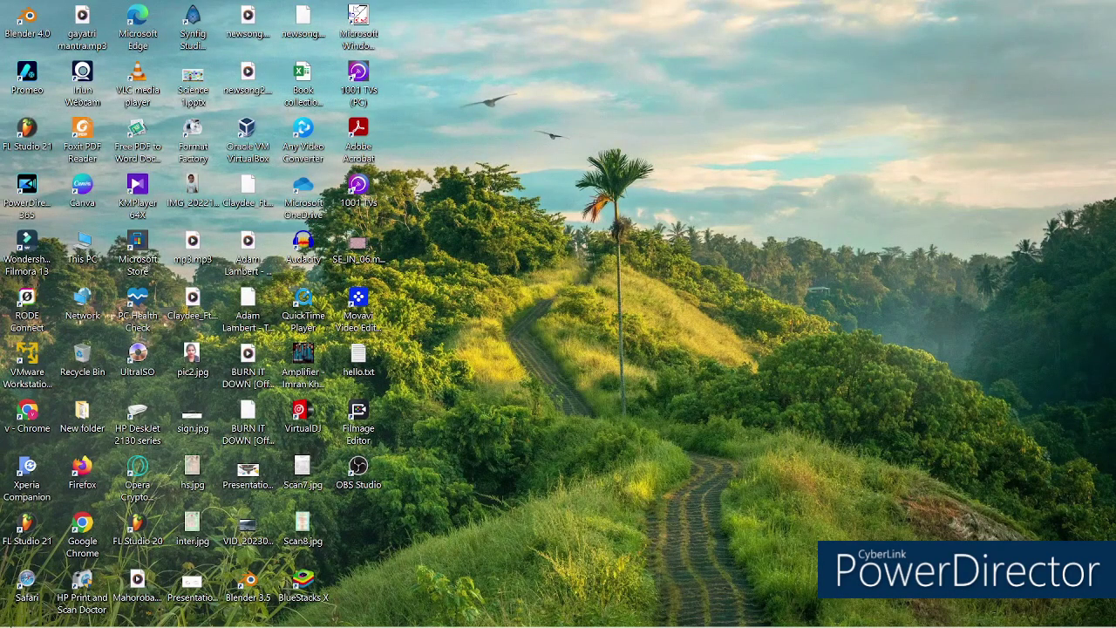
- Bring up the Windows power options for sleeping, shutting down or restarting the computer
mouse_move(12, 620)
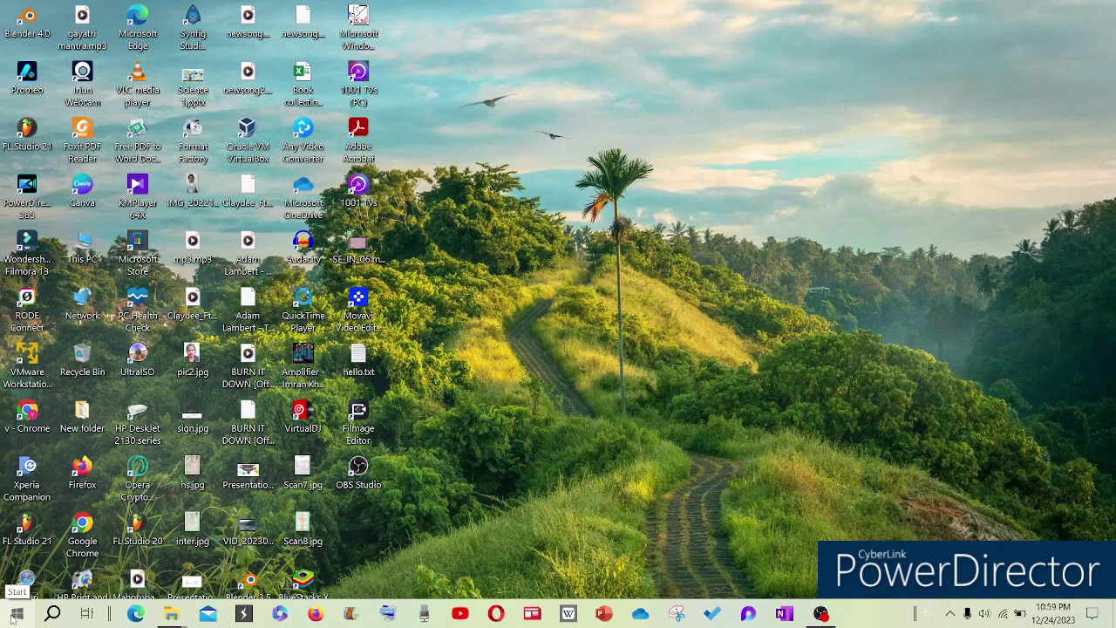
click(12, 615)
mouse_move(19, 592)
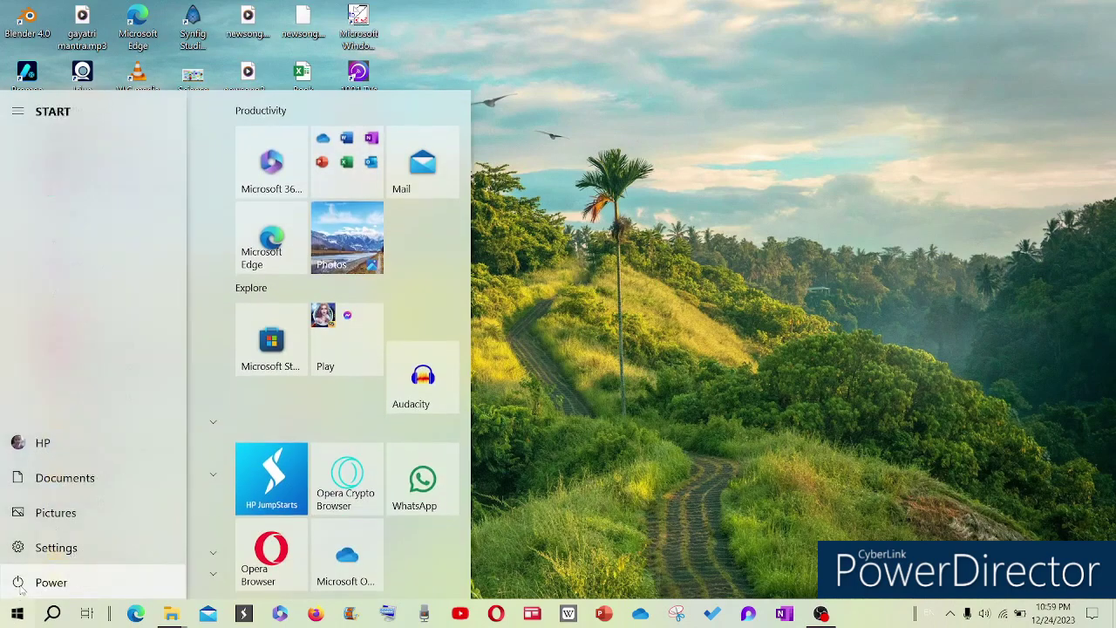
click(21, 589)
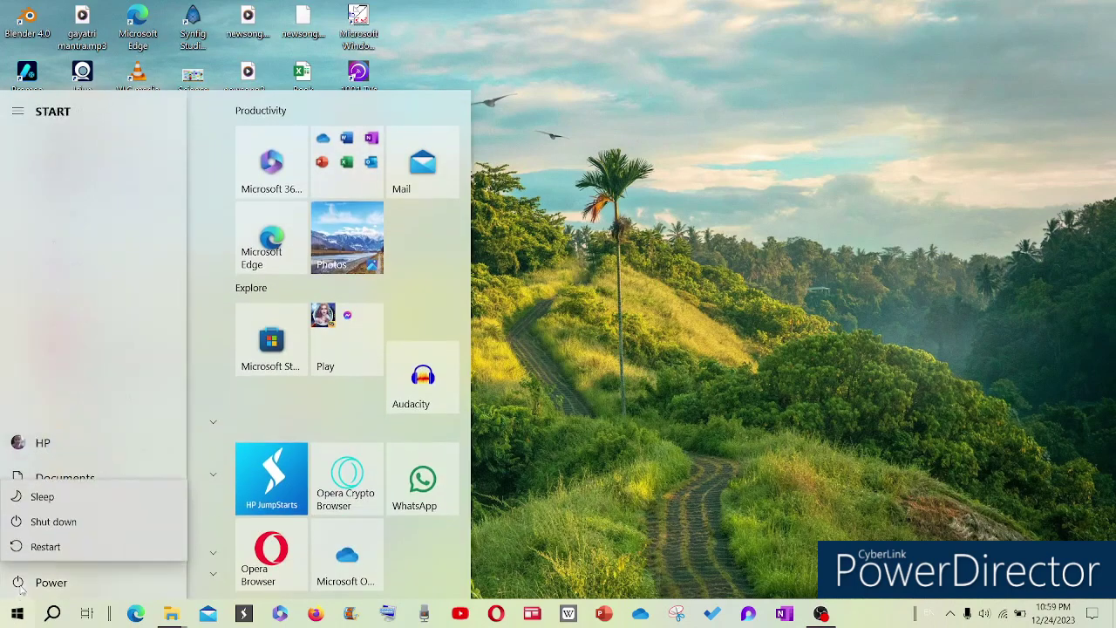